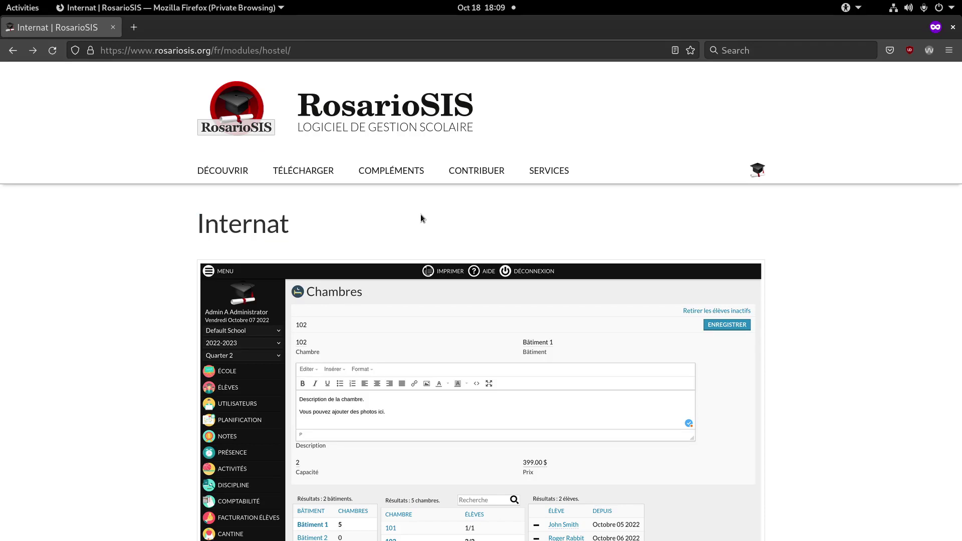
Review the Internat module page, open the RosarioSIS online demonstration from it and close the original website tab
scroll(419, 214, "down", 8)
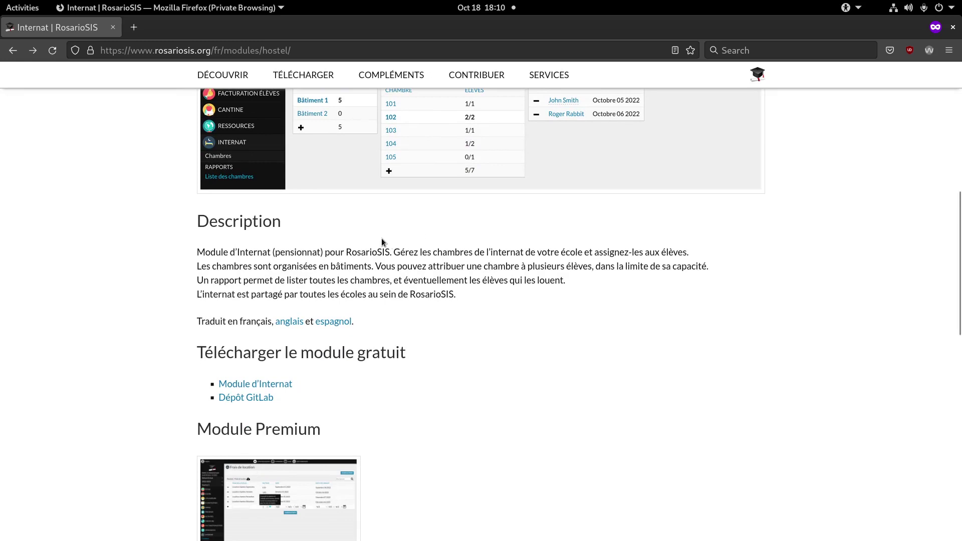
scroll(382, 239, "down", 10)
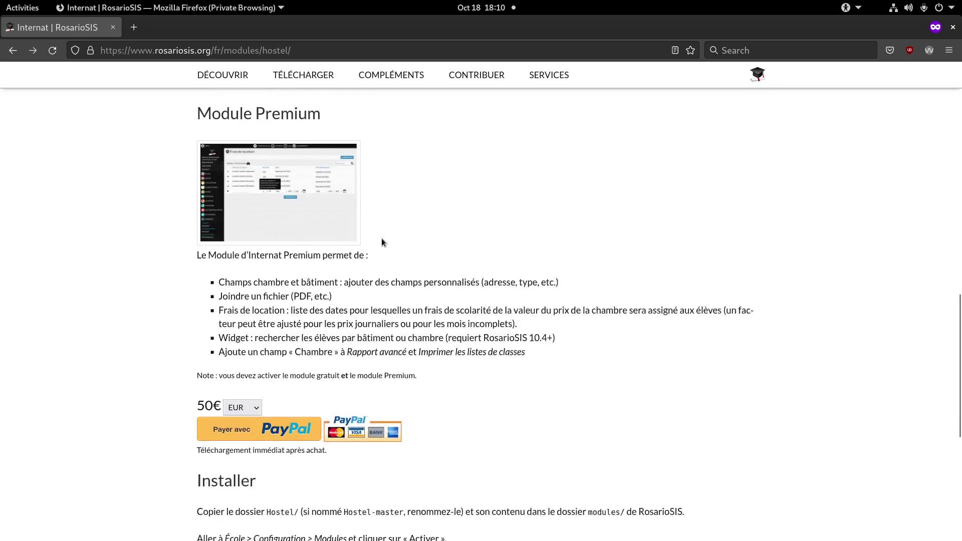
scroll(382, 243, "down", 1)
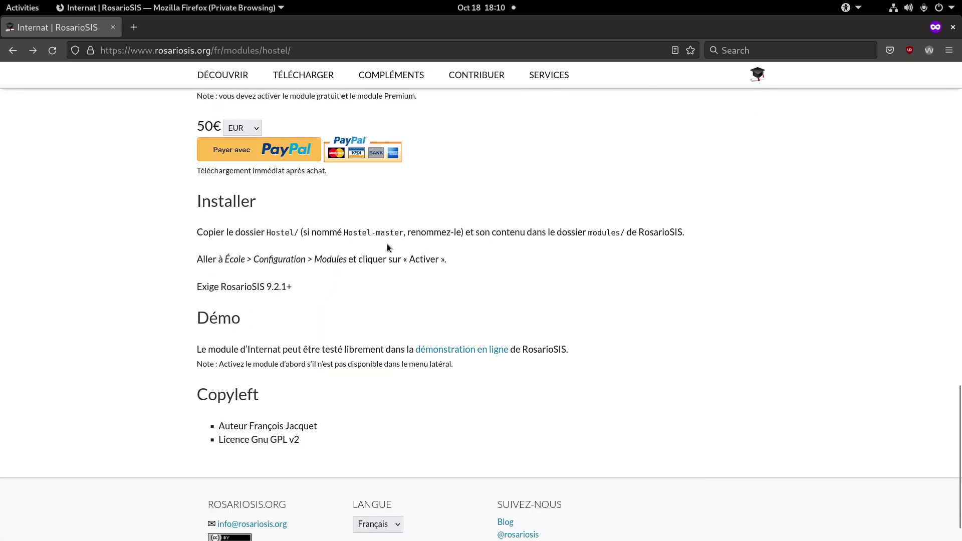
left_click(422, 350)
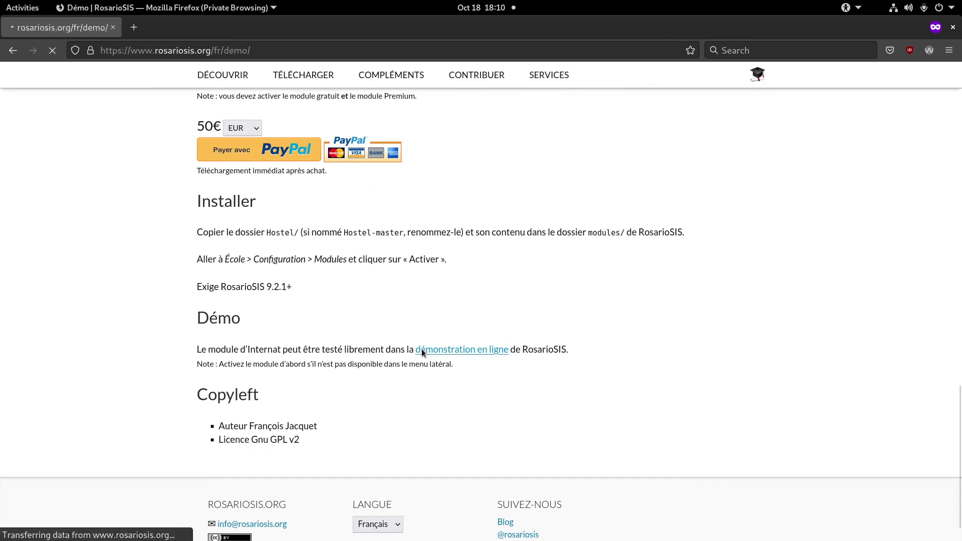
left_click(378, 383)
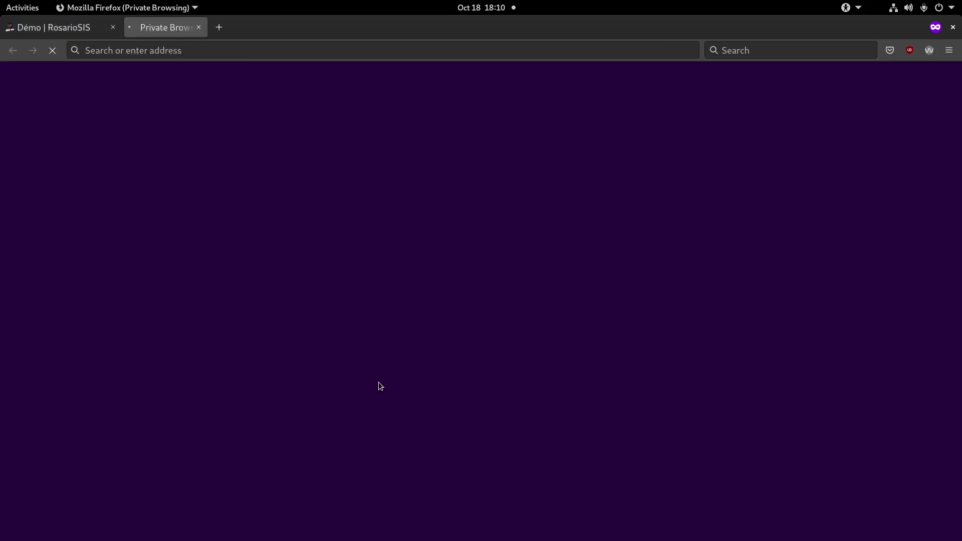
left_click(113, 27)
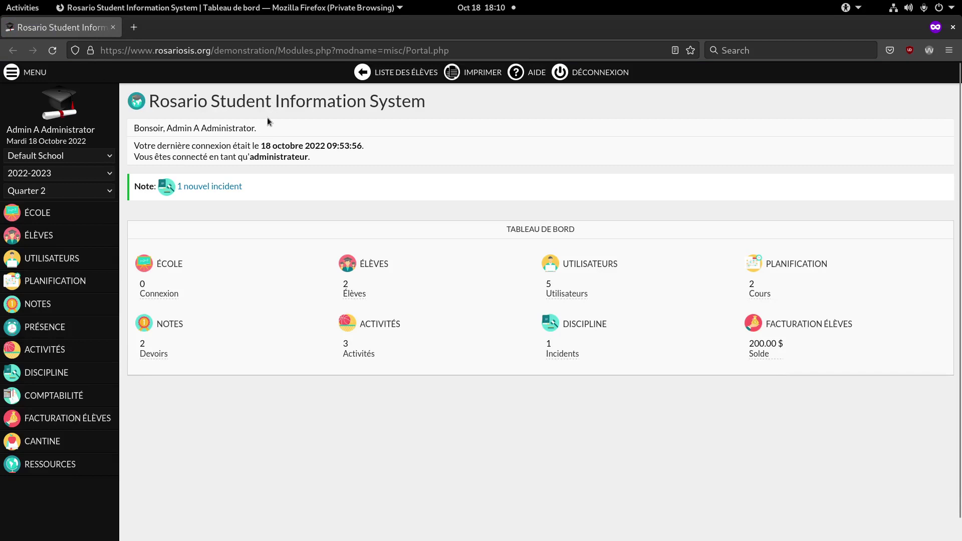
Activate the Hostel module in the school's module configuration
mouse_move(75, 213)
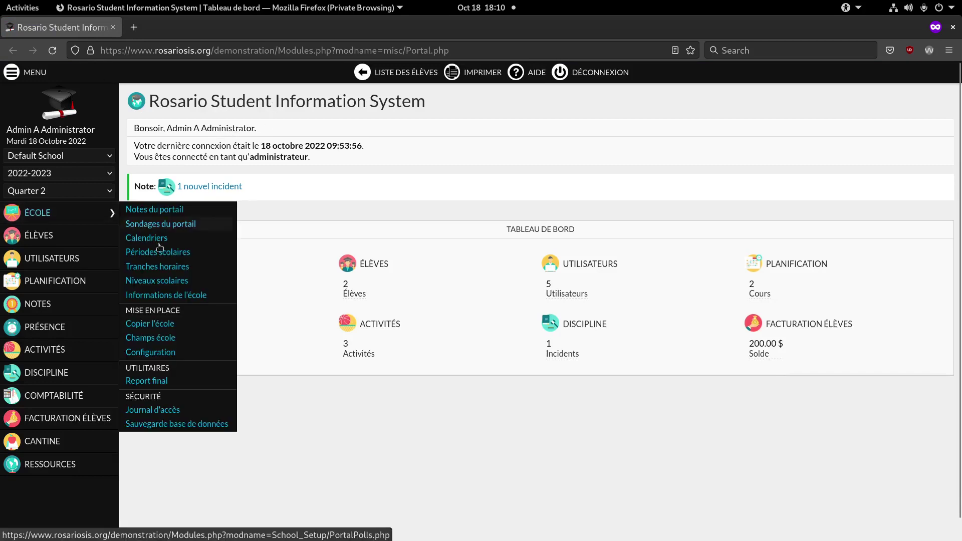
left_click(161, 352)
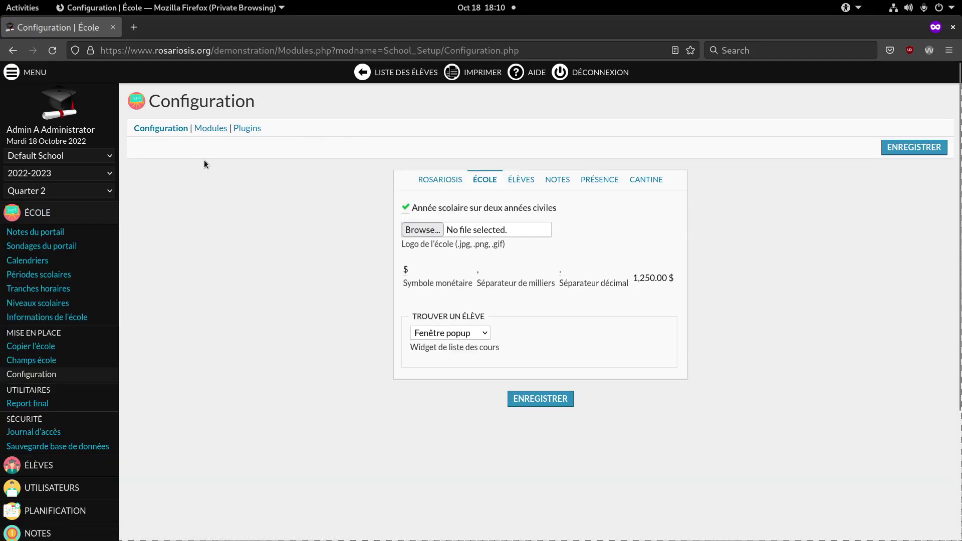
left_click(214, 128)
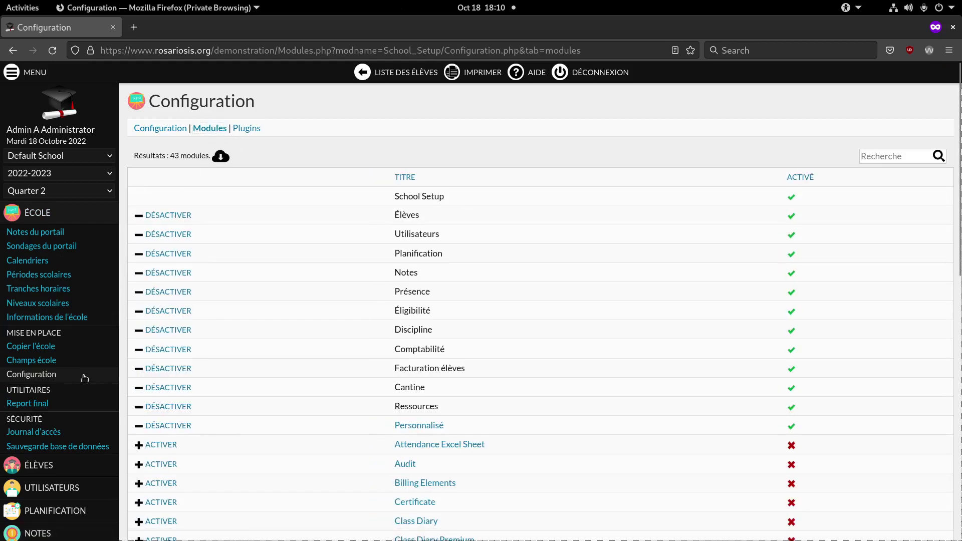
scroll(293, 235, "down", 5)
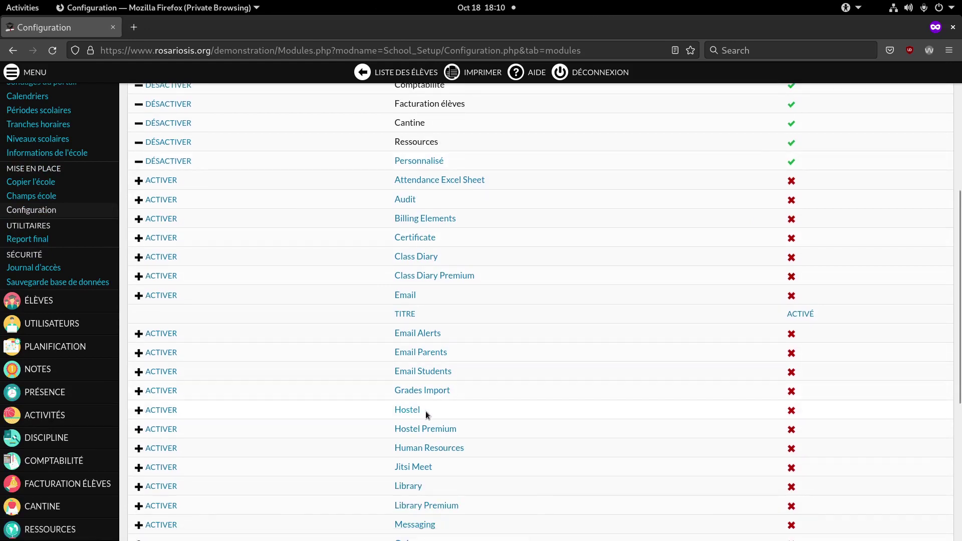
left_click(175, 411)
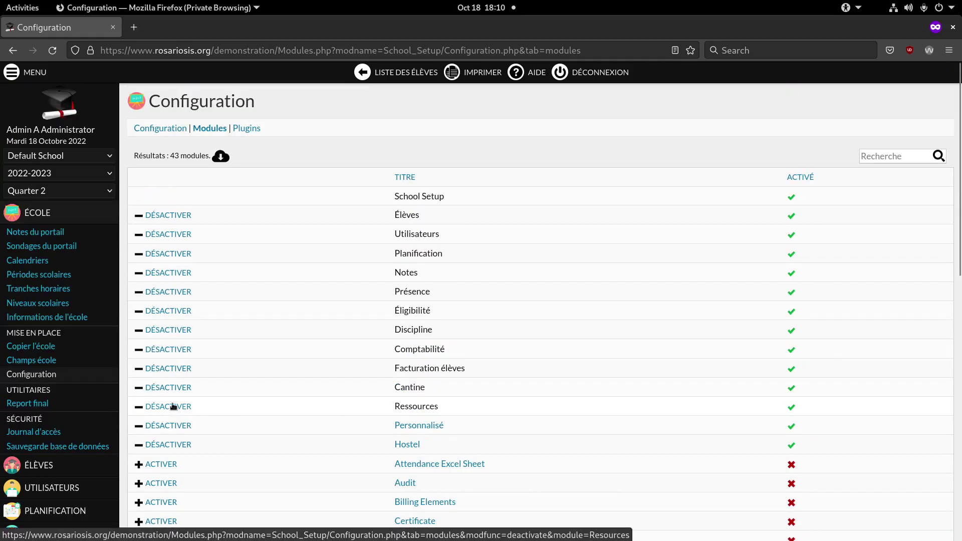
Open the Chambres page of the Internat module
scroll(173, 406, "down", 3)
scroll(173, 406, "down", 4)
mouse_move(71, 532)
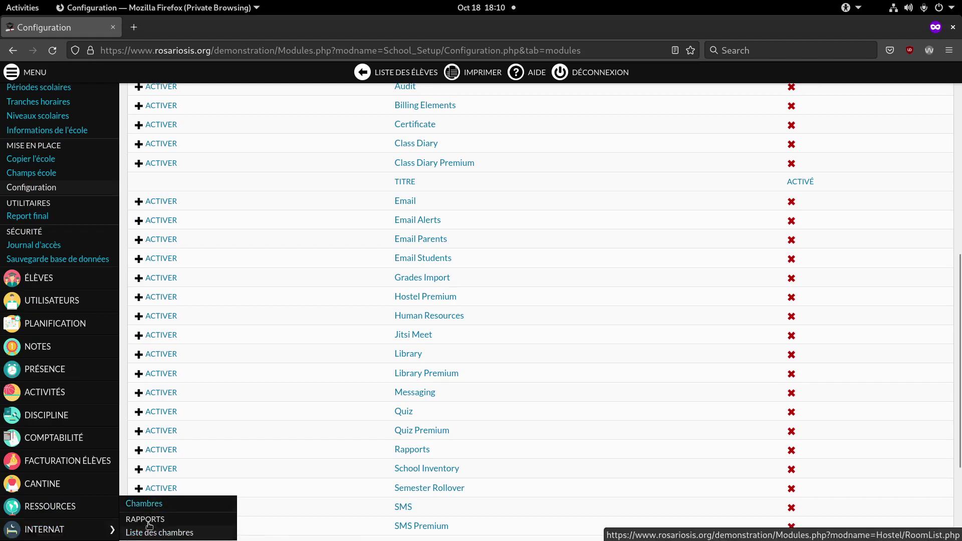
left_click(145, 504)
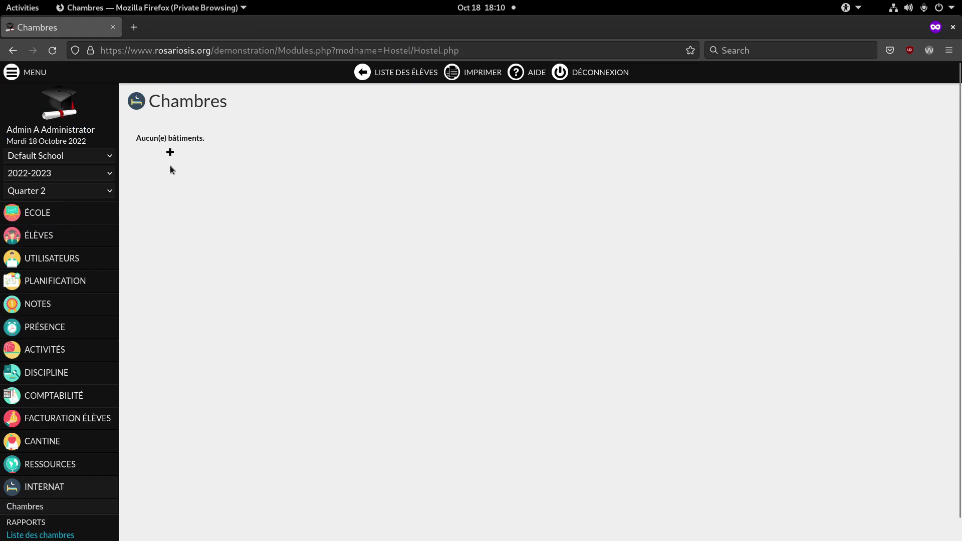
Create and save a building titled "Batiment 1" with the description text "Description"
left_click(170, 152)
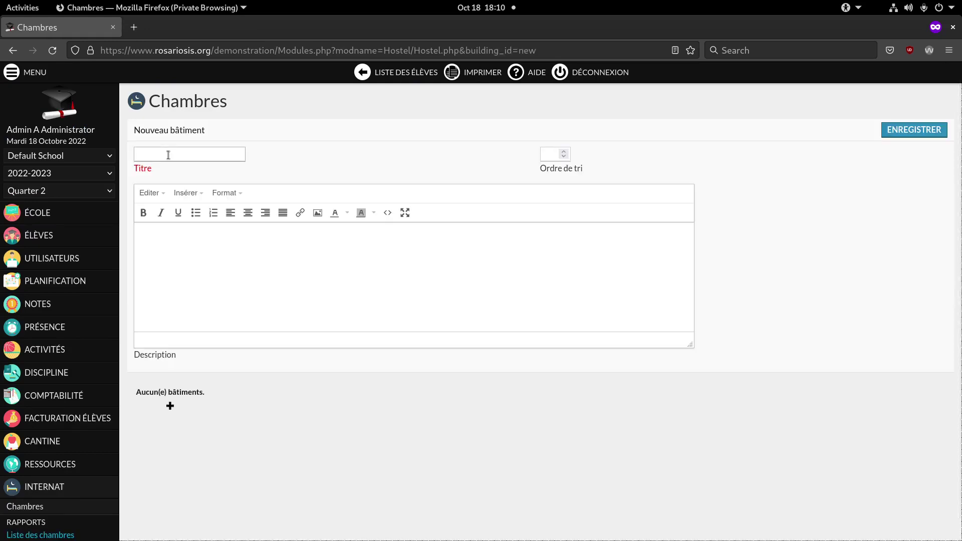
type("Bati")
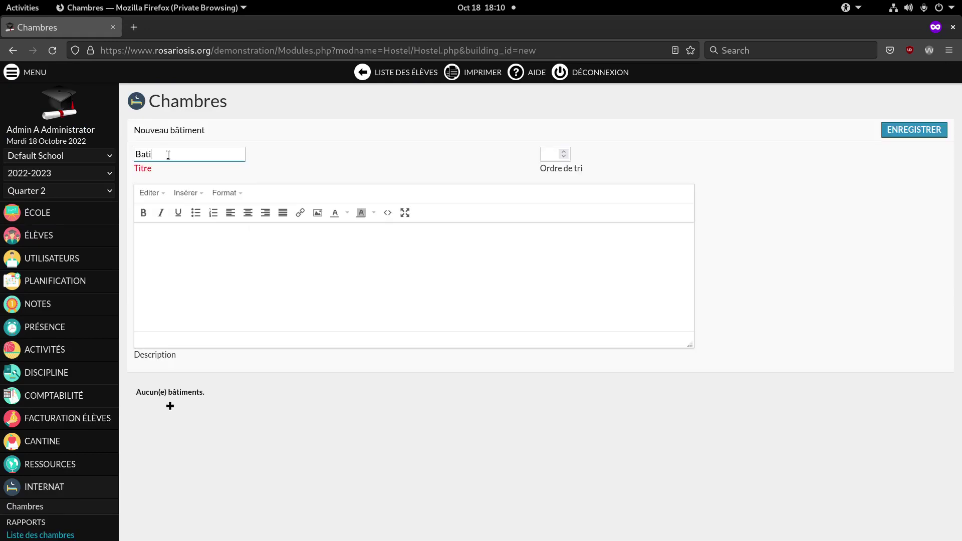
type("ment 1")
left_click(244, 249)
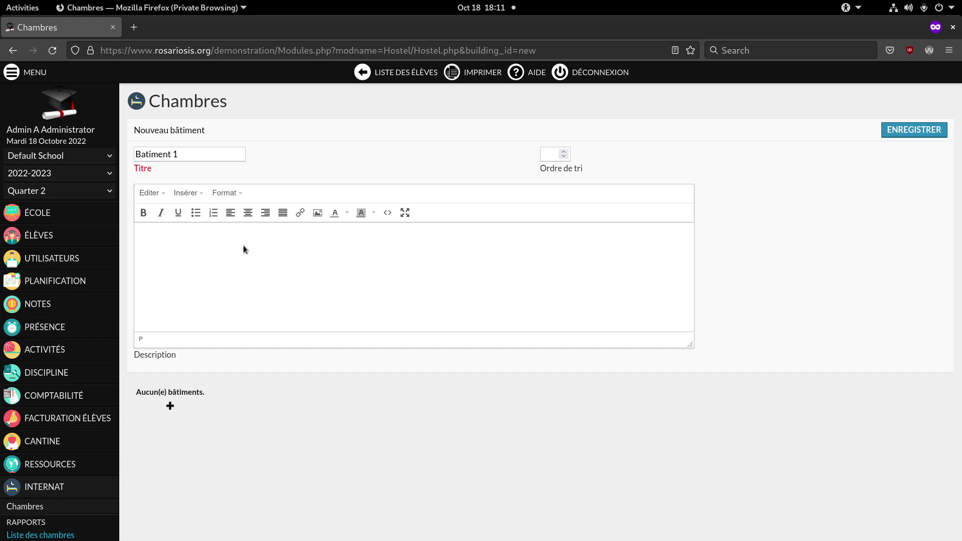
type("Description")
left_click(317, 212)
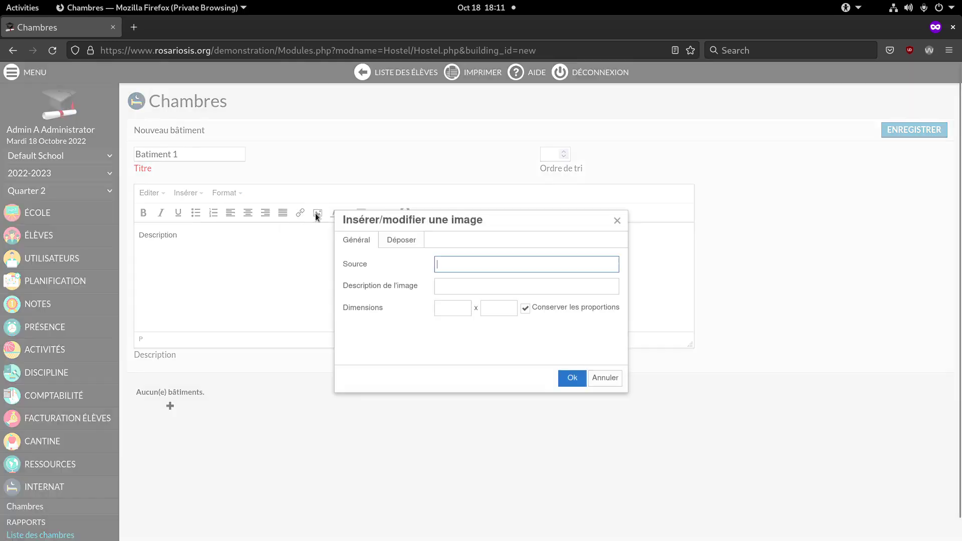
left_click(612, 223)
left_click(913, 130)
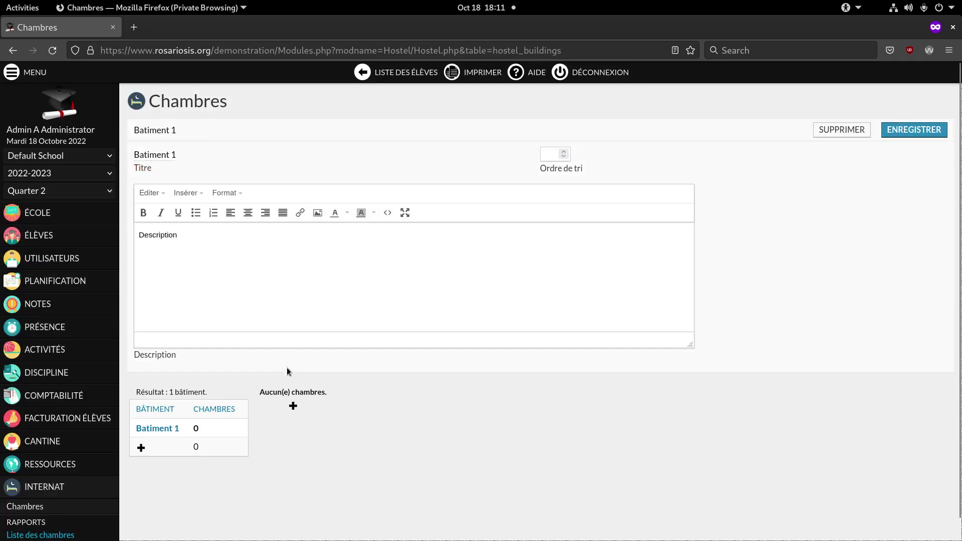
Add and save a room named "Chambre 1" in Batiment 1 with capacity 2 and price 1250
left_click(292, 406)
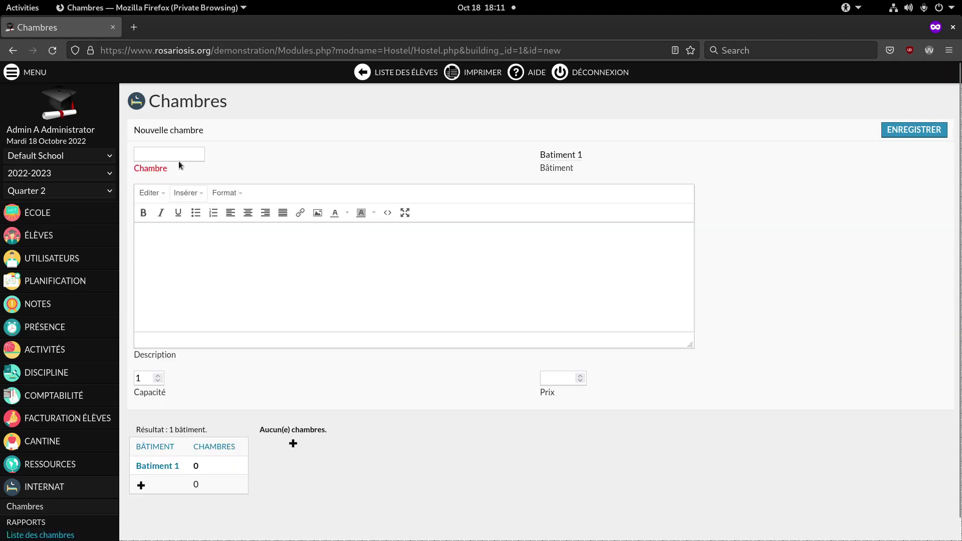
type("Chambre 1")
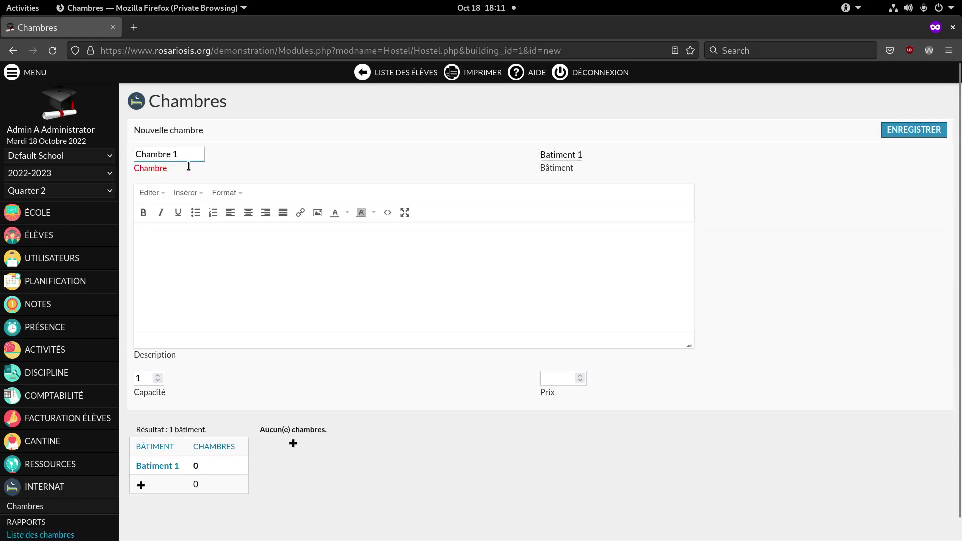
left_click(205, 284)
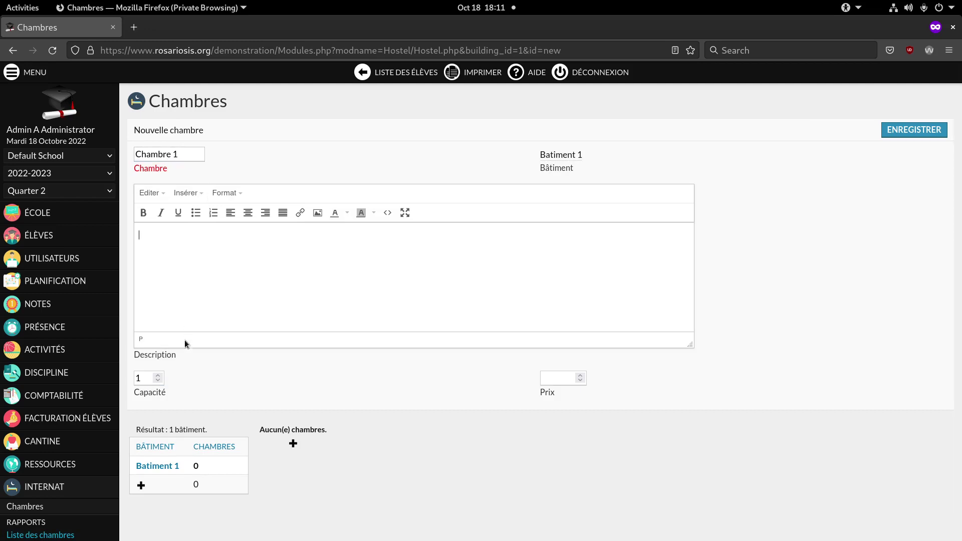
left_click(157, 375)
left_click(549, 382)
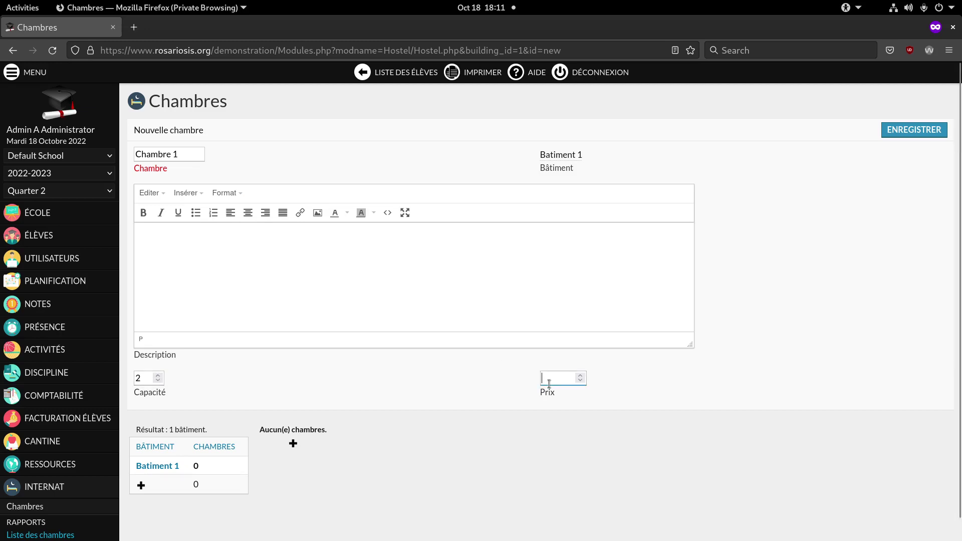
type("1250")
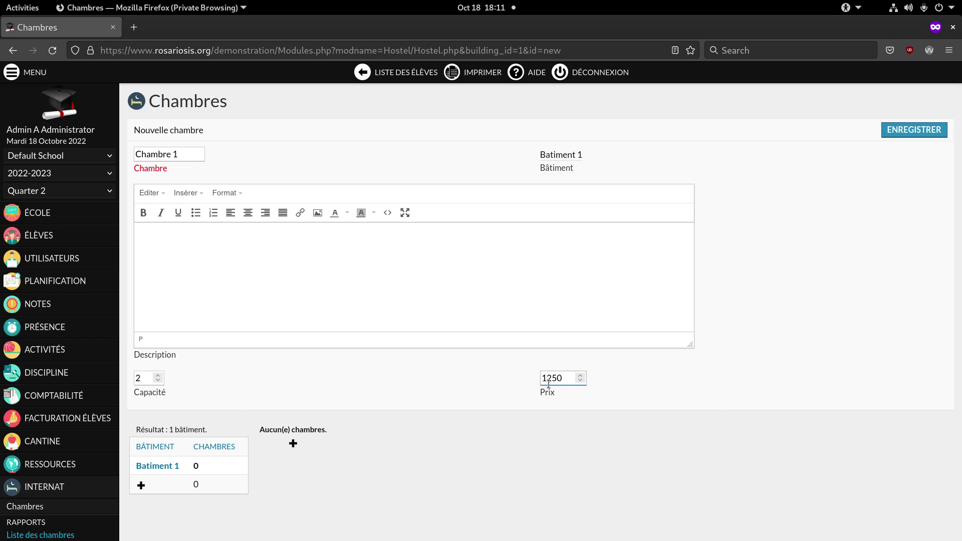
left_click(885, 131)
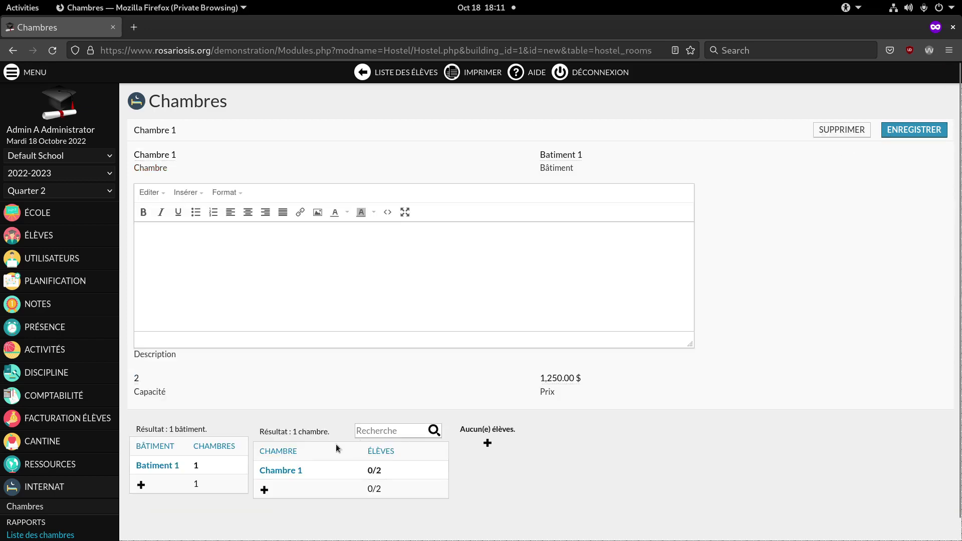
Add and save a second room named "Chambre 2" in Batiment 1 with price 1300, keeping the default capacity
left_click(264, 481)
left_click(171, 155)
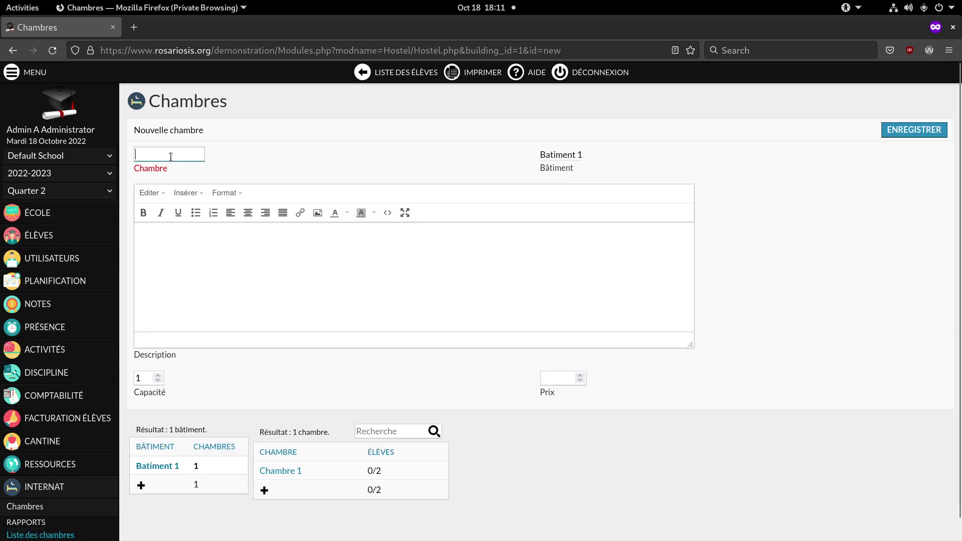
type("Chambre 2")
left_click(549, 379)
type("1500")
key("Return")
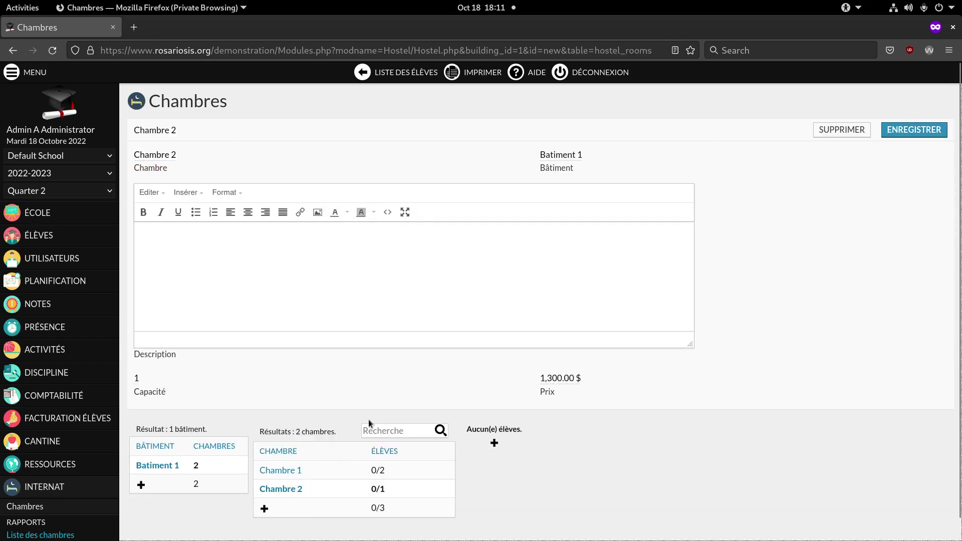
List all students without search criteria and assign the first one to Chambre 2
left_click(494, 446)
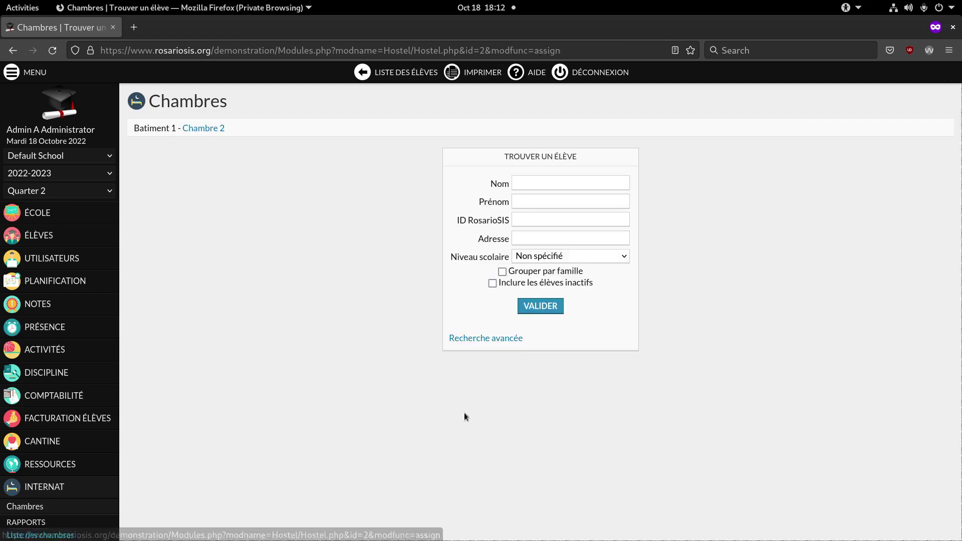
left_click(537, 307)
left_click(186, 215)
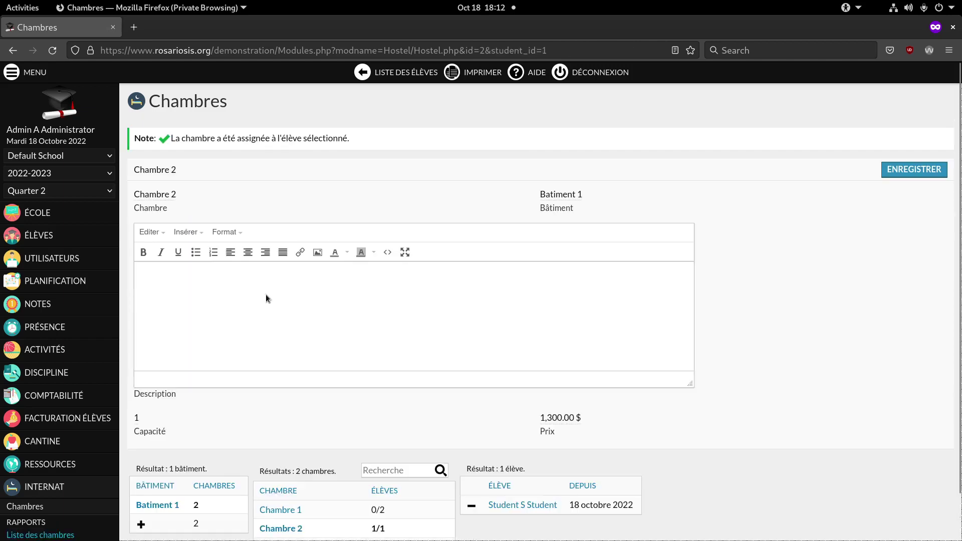
scroll(345, 327, "down", 2)
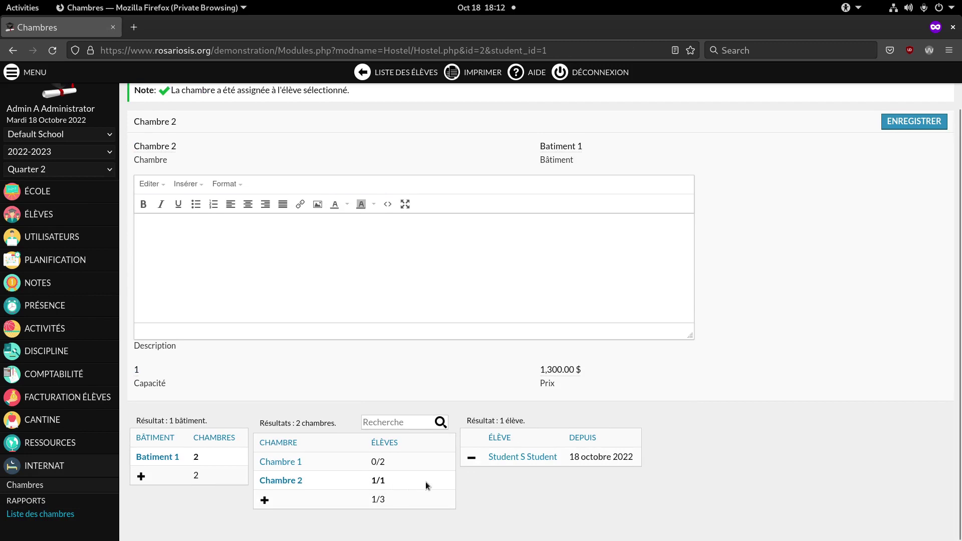
left_click(473, 460)
left_click(545, 221)
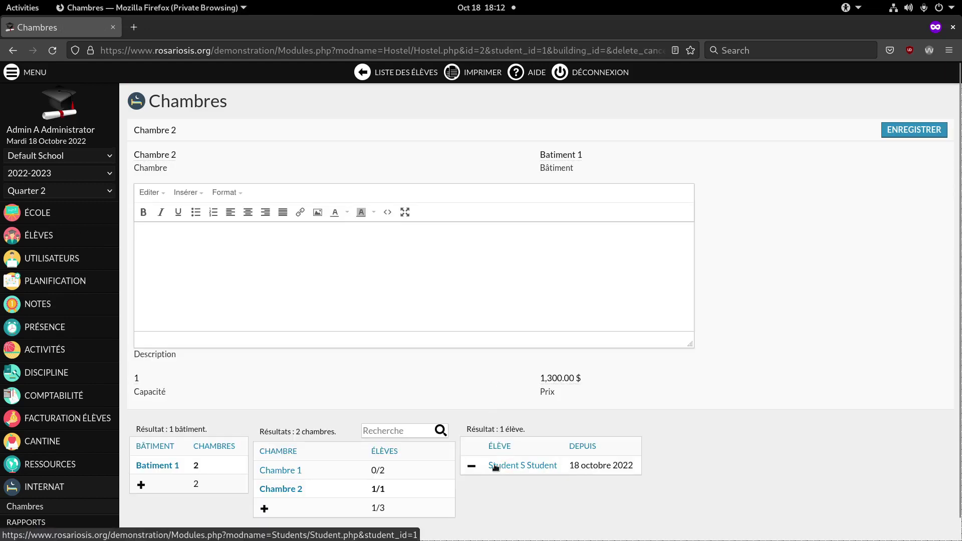
Select Chambre 1, list the available students and assign the remaining student to the room
left_click(277, 474)
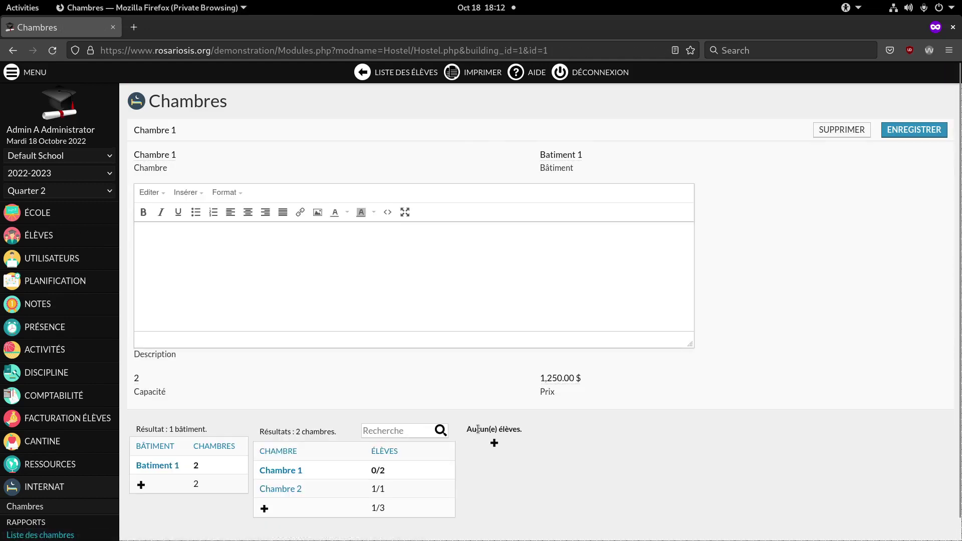
left_click(493, 445)
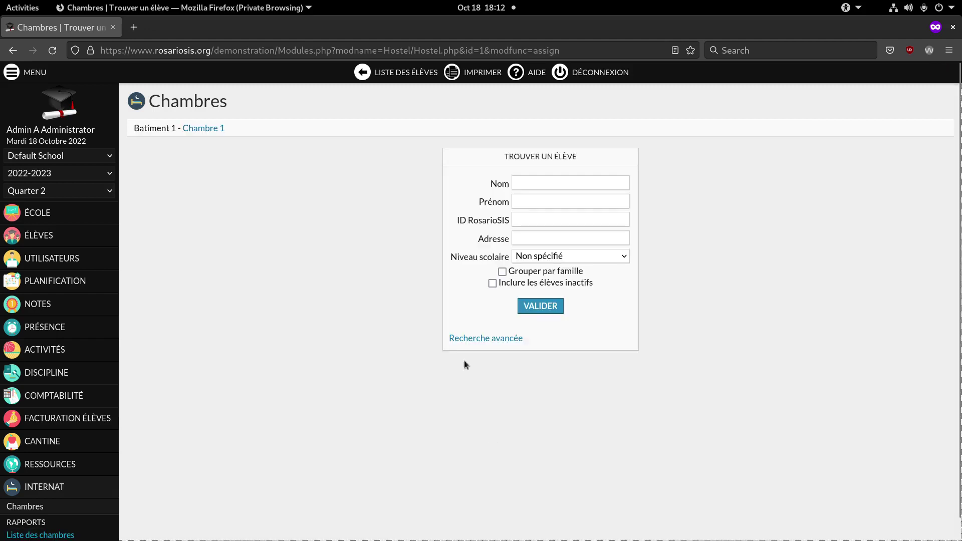
left_click(547, 309)
left_click(177, 210)
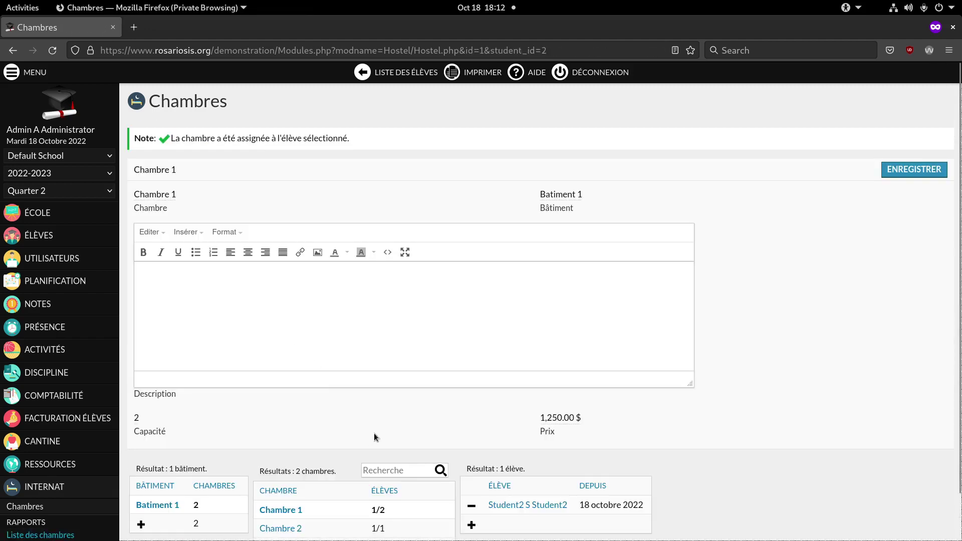
Open the information record of the student assigned to Chambre 1
scroll(374, 433, "down", 2)
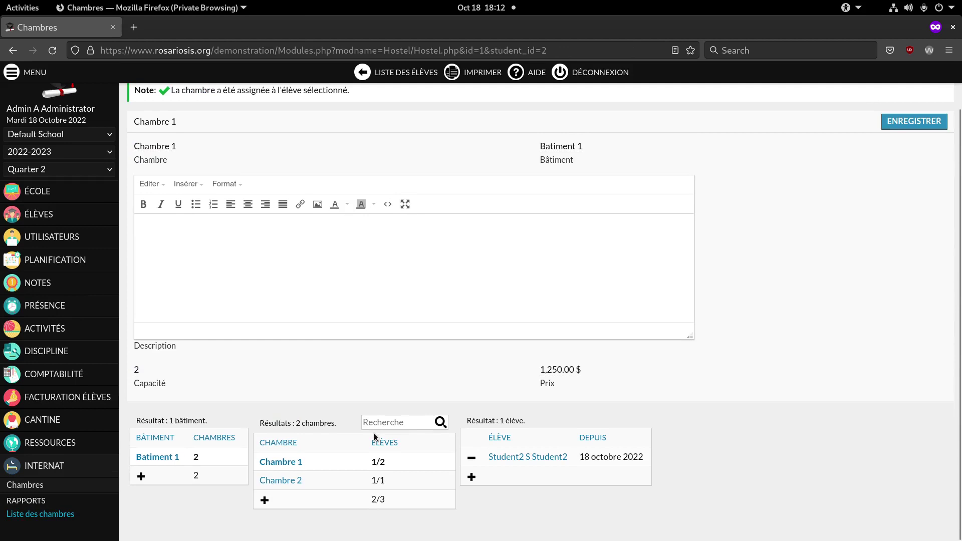
left_click(525, 460)
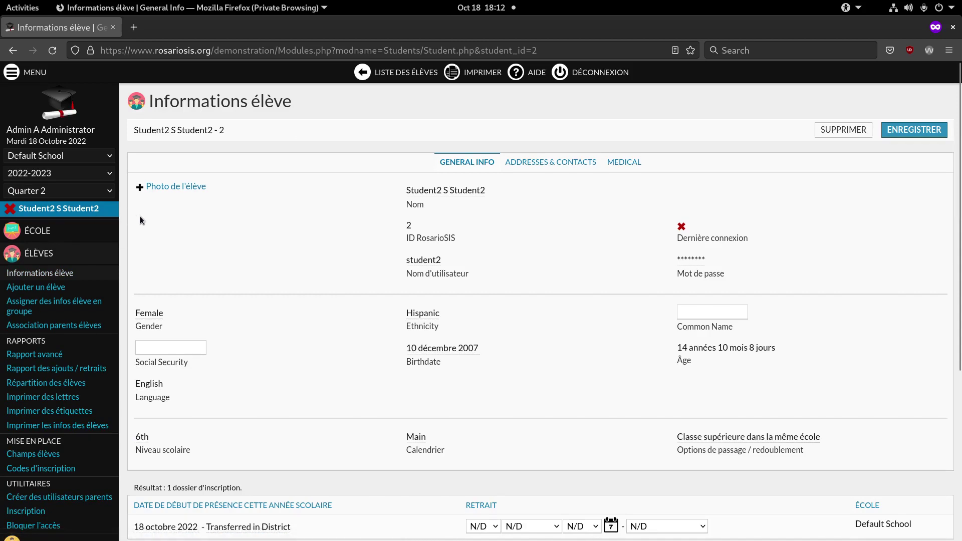
Open the Internat rooms page and display the room assigned to the current student
scroll(140, 215, "down", 5)
mouse_move(112, 527)
left_click(143, 504)
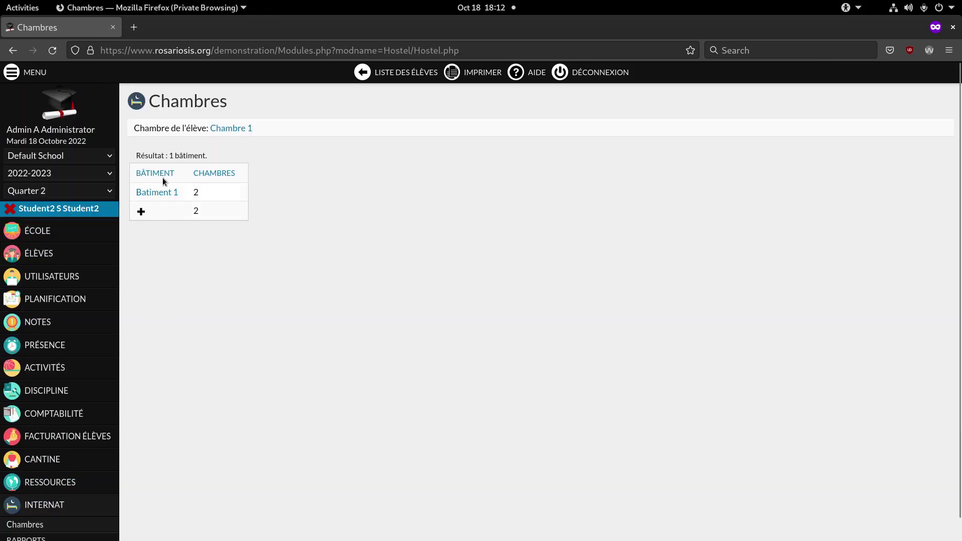
left_click(229, 131)
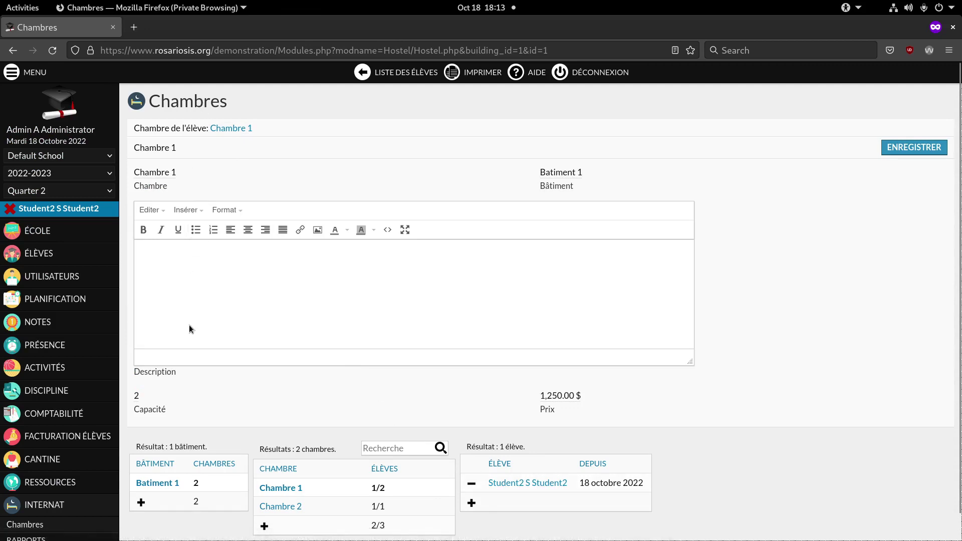
Open the room list report, try filtering it by Batiment 1, and include the students for all buildings
scroll(211, 398, "down", 1)
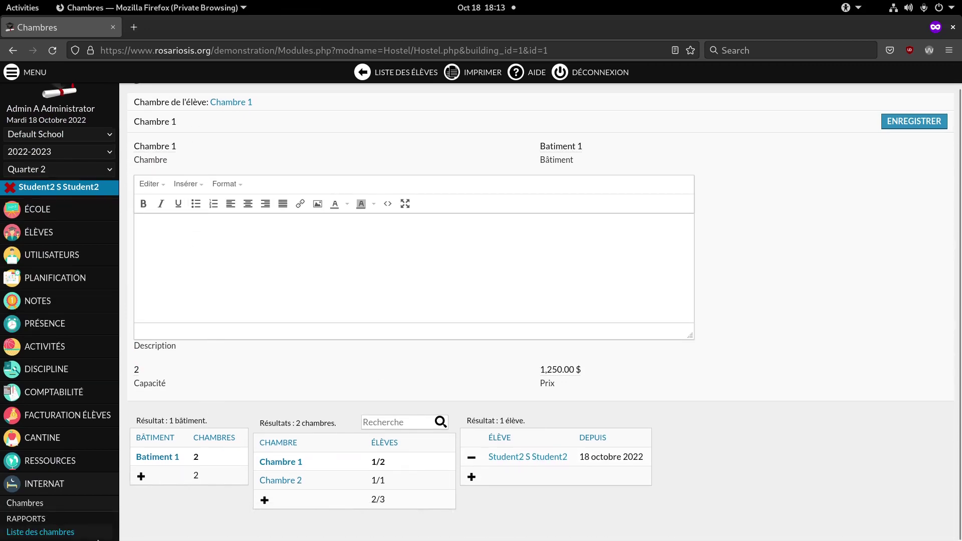
left_click(61, 535)
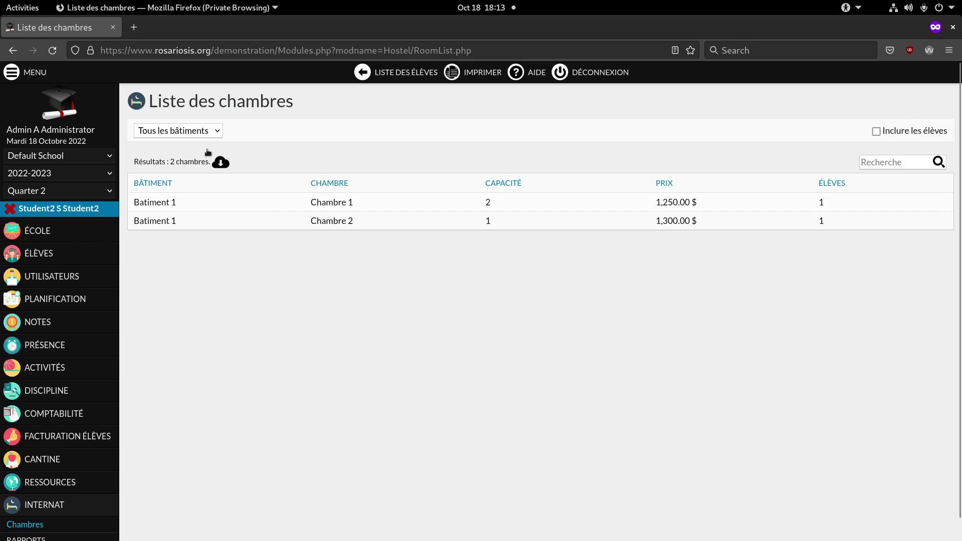
left_click(180, 132)
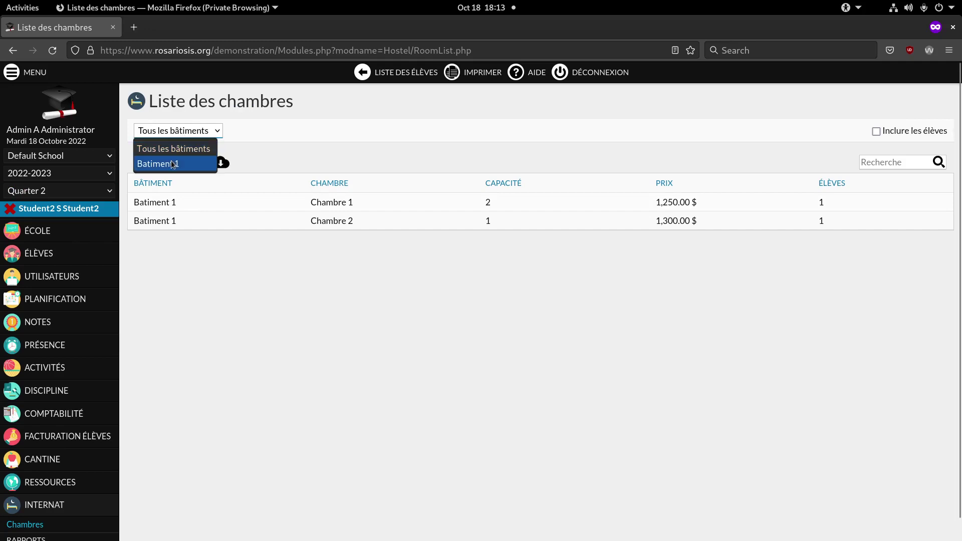
left_click(170, 161)
left_click(185, 134)
left_click(182, 143)
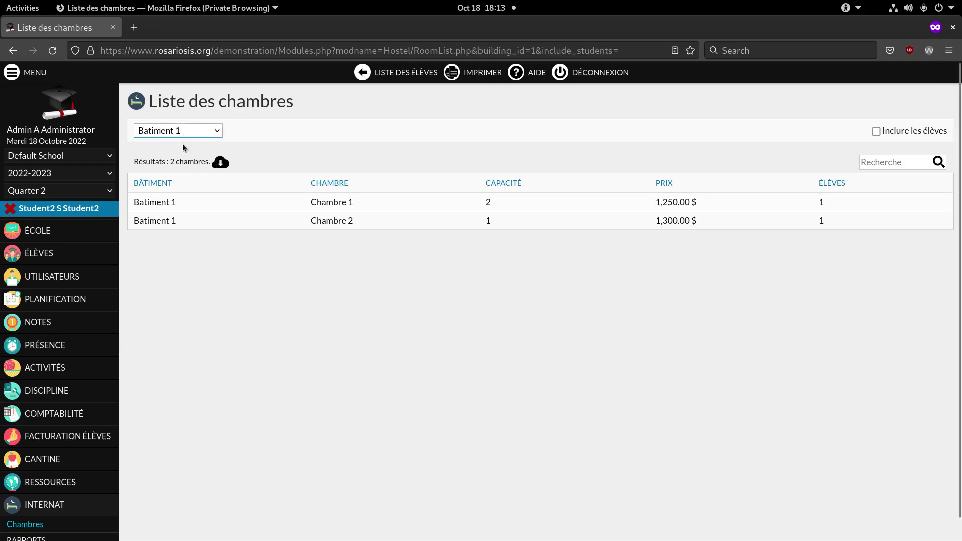
left_click(928, 132)
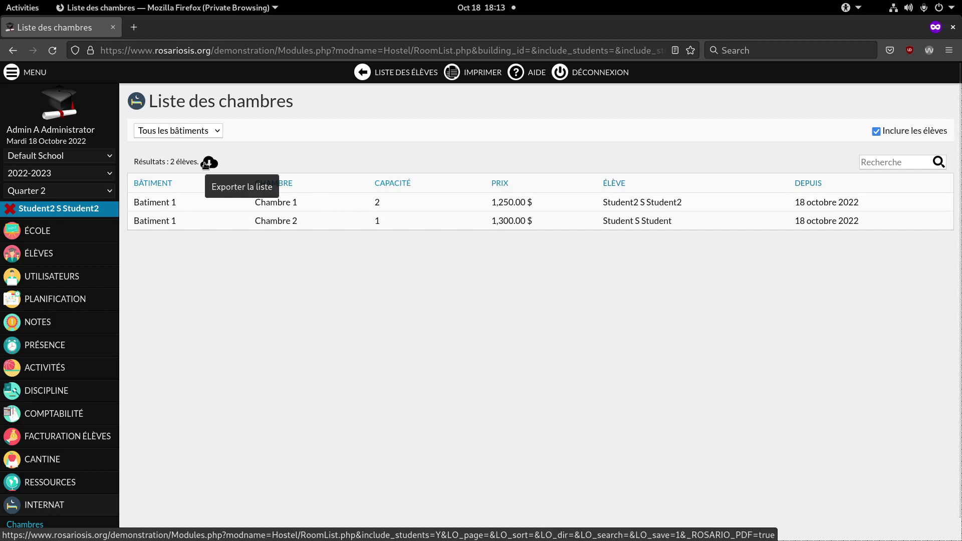
left_click(871, 164)
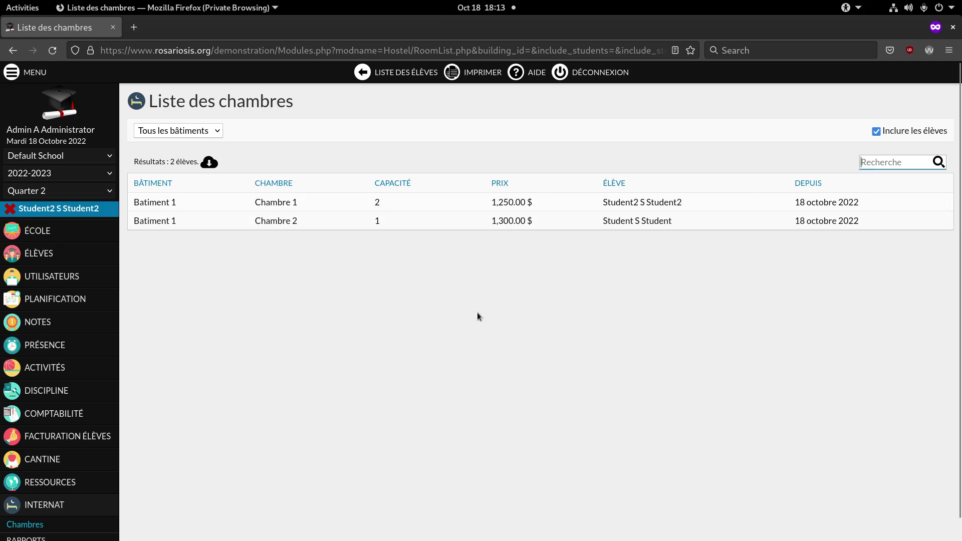
Return to the rooms page and display Chambre 1 of Batiment 1
scroll(247, 364, "down", 1)
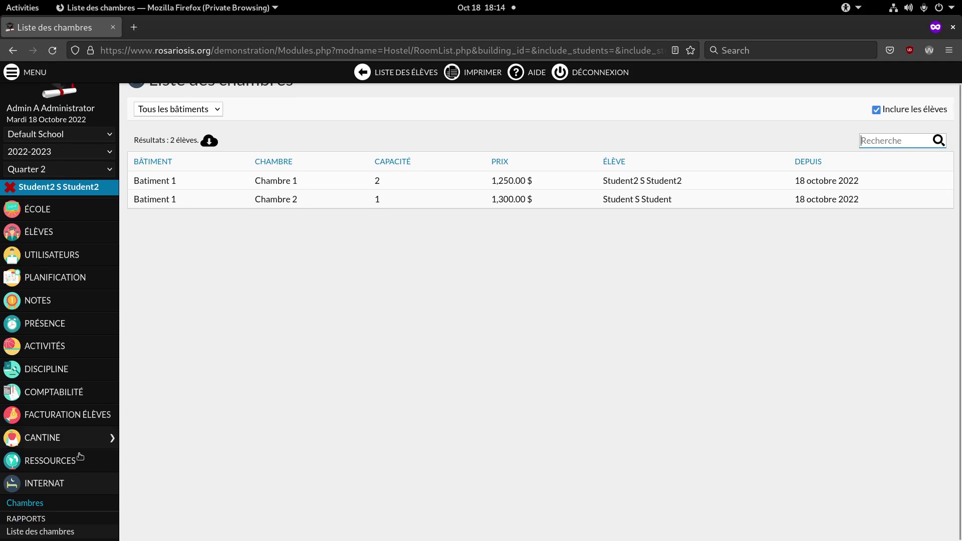
left_click(26, 501)
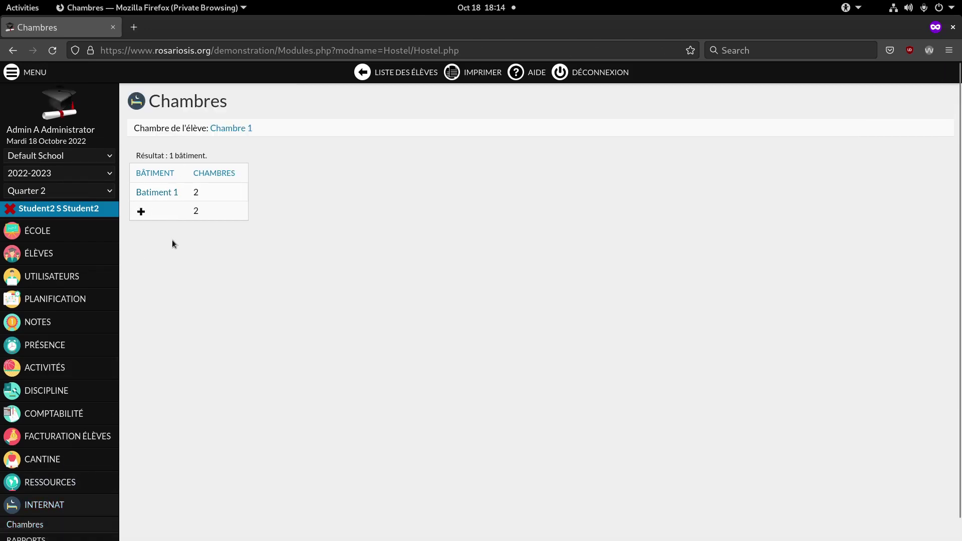
left_click(160, 191)
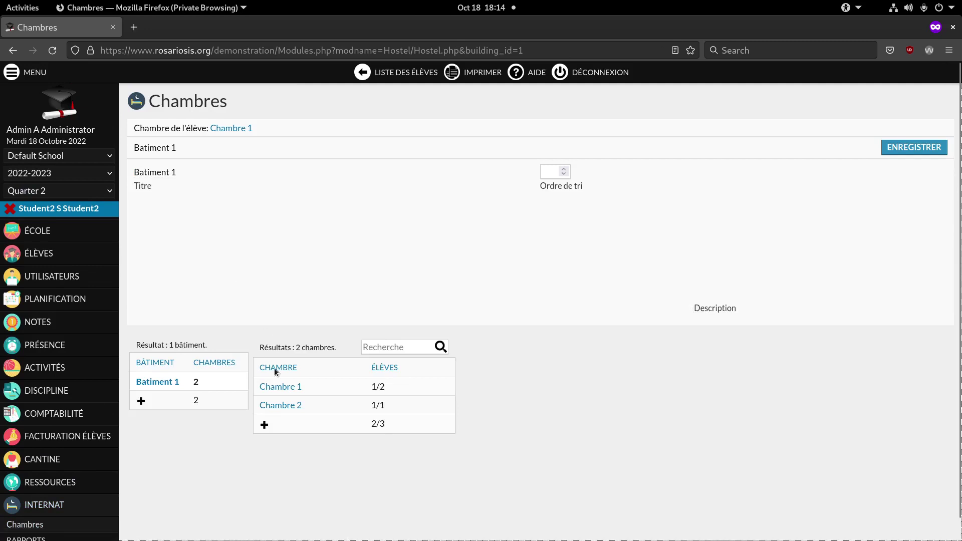
left_click(290, 449)
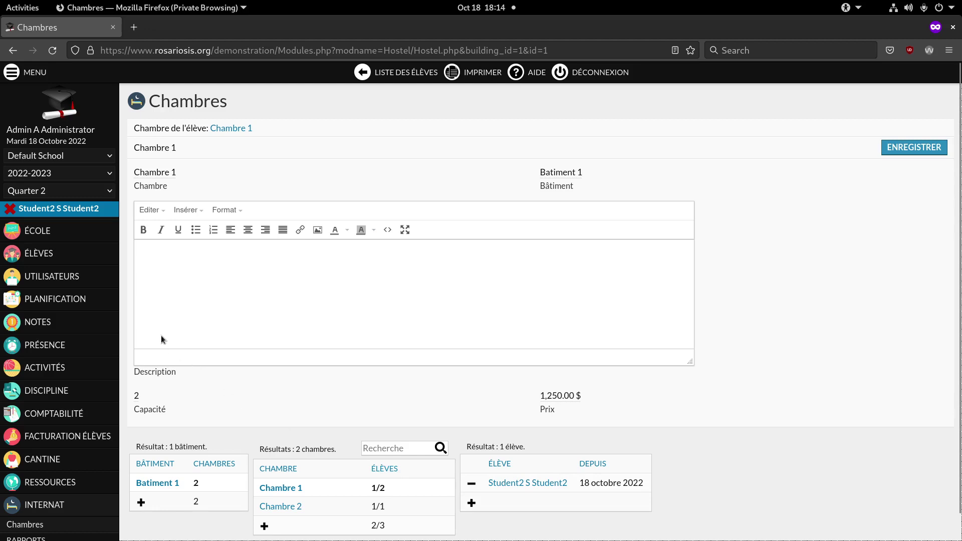
In the access rights of the Enseignant user profile, allow use of Chambres under Internat
mouse_move(60, 278)
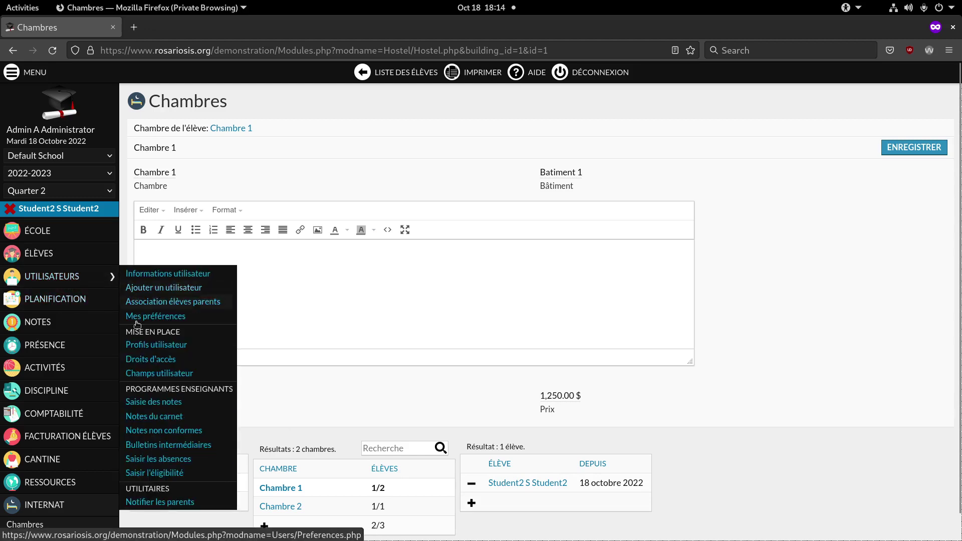
left_click(150, 346)
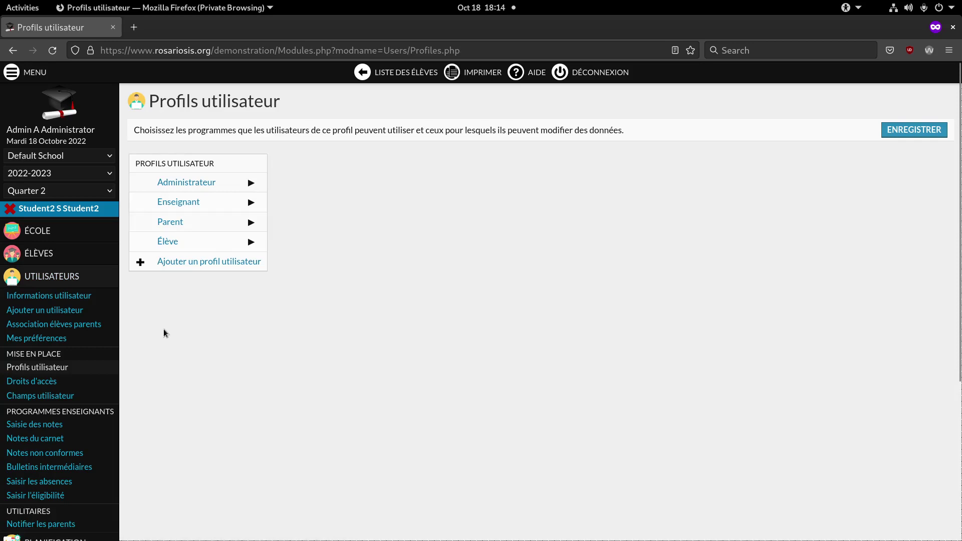
left_click(178, 202)
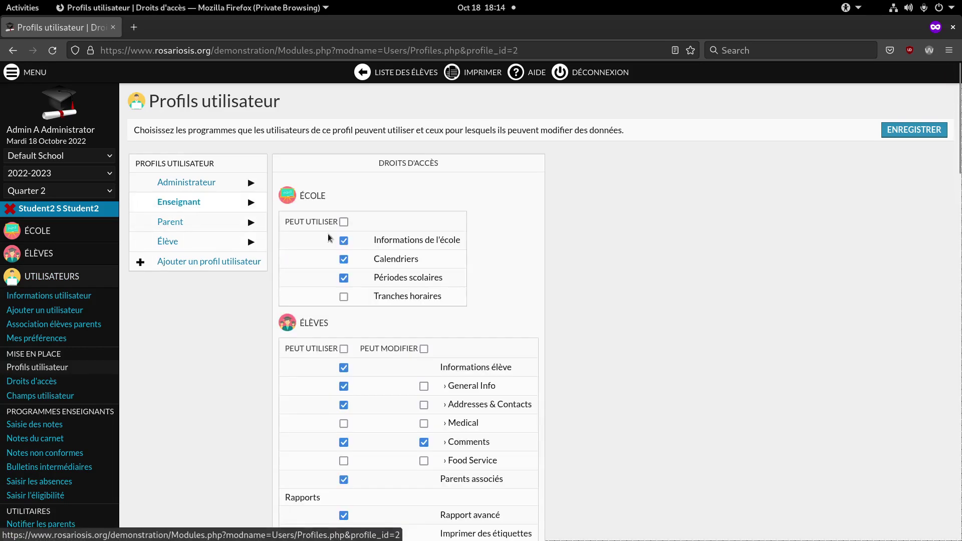
scroll(345, 243, "down", 4)
scroll(345, 242, "down", 20)
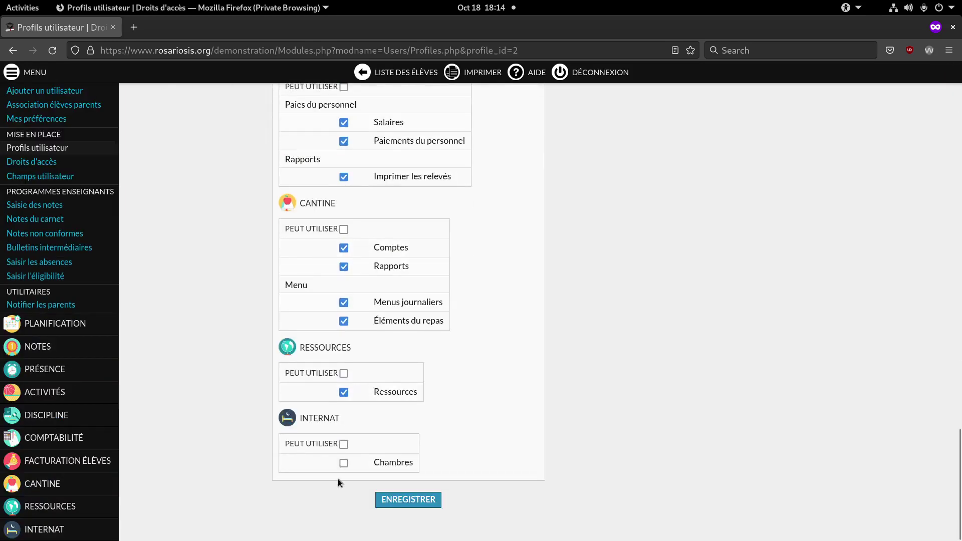
left_click(343, 464)
scroll(210, 429, "up", 20)
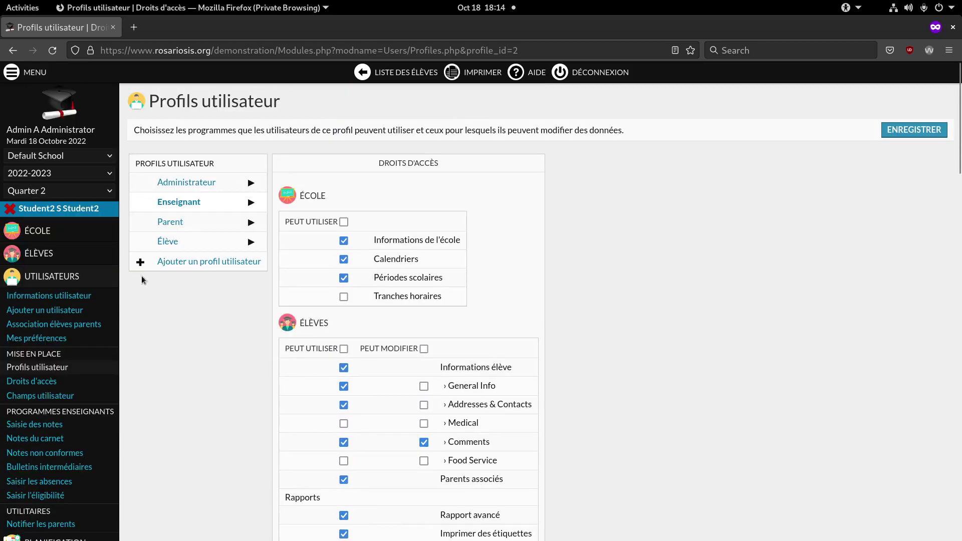
In the school configuration's module list, review the Hostel Premium description and activate that module
mouse_move(78, 231)
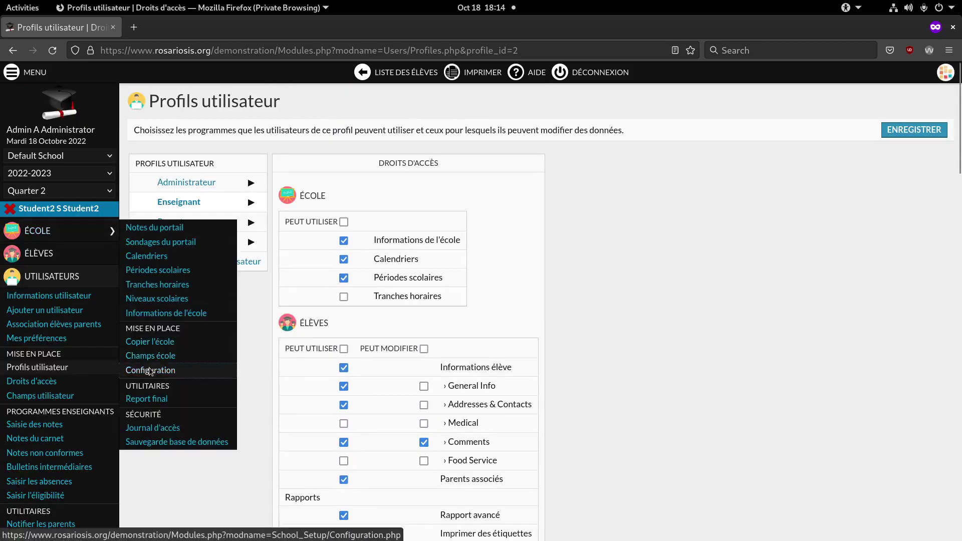
left_click(150, 371)
left_click(209, 129)
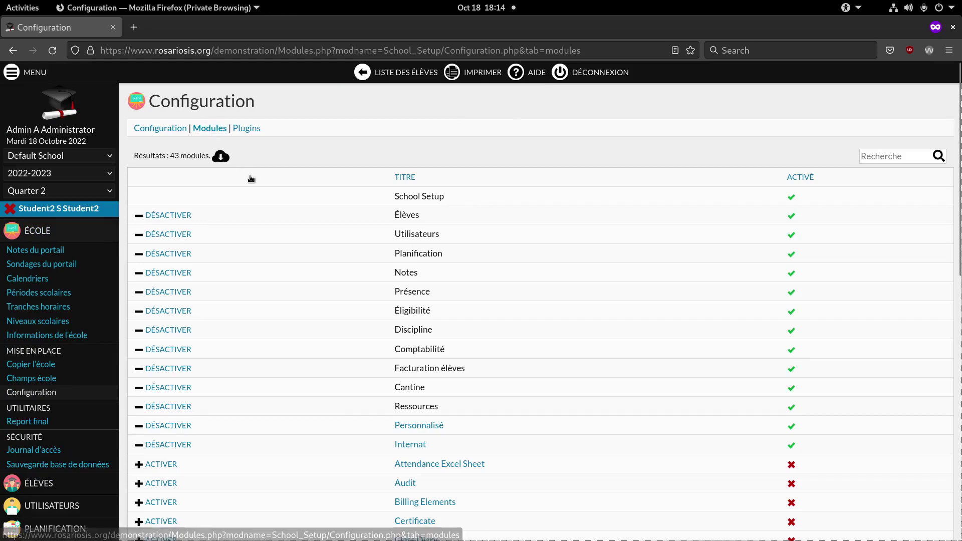
scroll(293, 238, "down", 7)
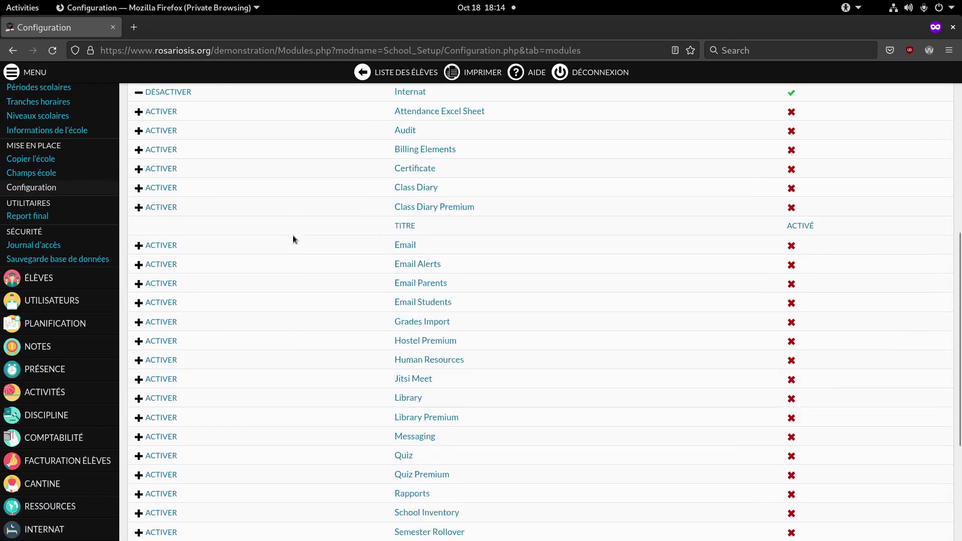
scroll(293, 239, "down", 1)
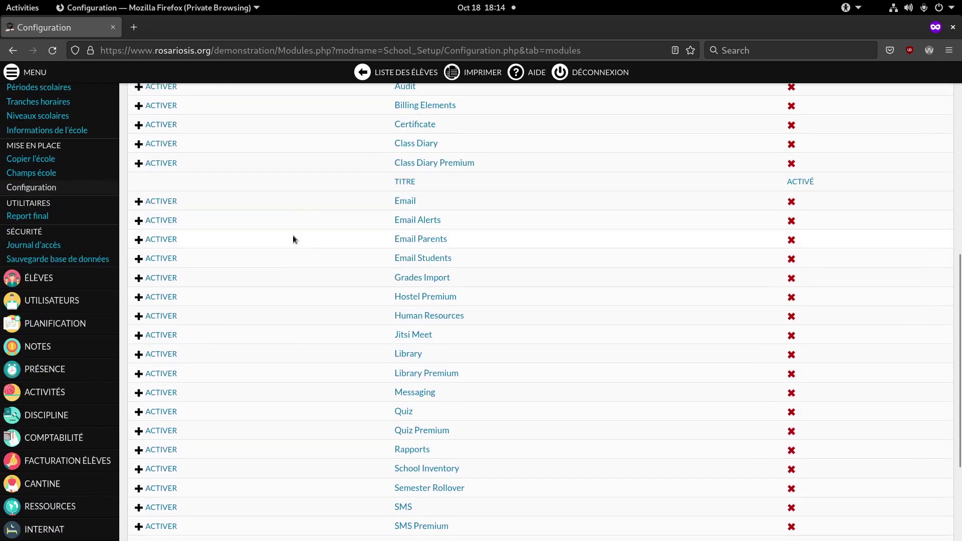
left_click(412, 299)
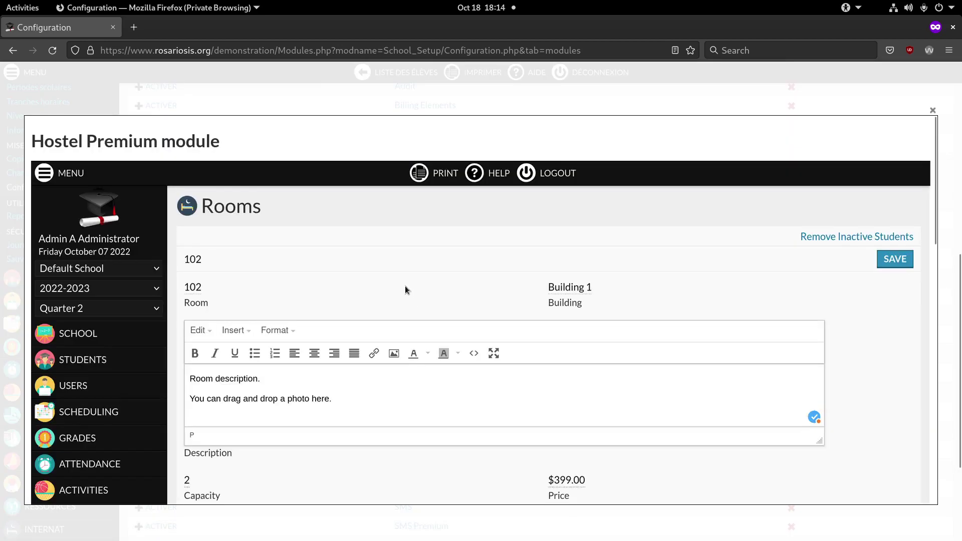
scroll(318, 258, "down", 7)
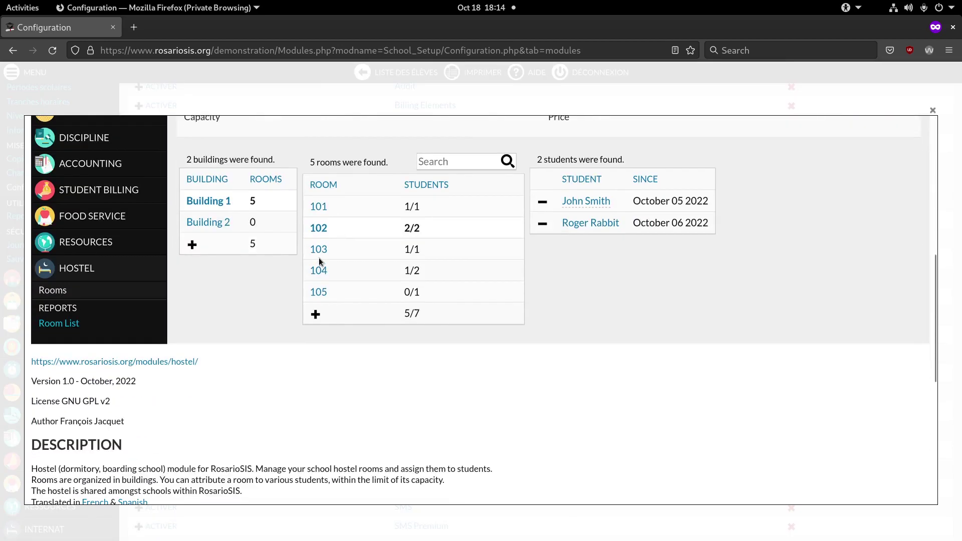
left_click(932, 110)
left_click(157, 297)
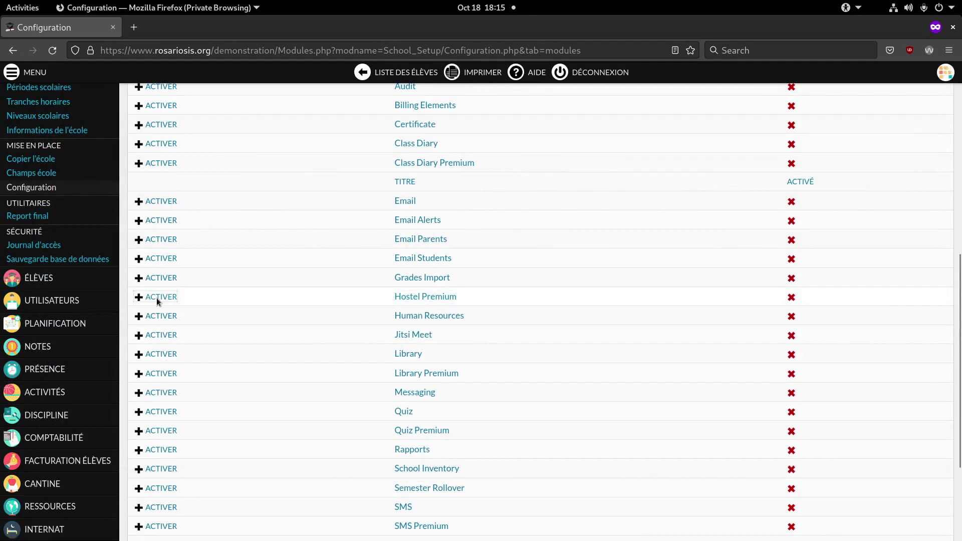
Add and save a room field named "PDF" with the field type Fichiers
scroll(142, 263, "down", 10)
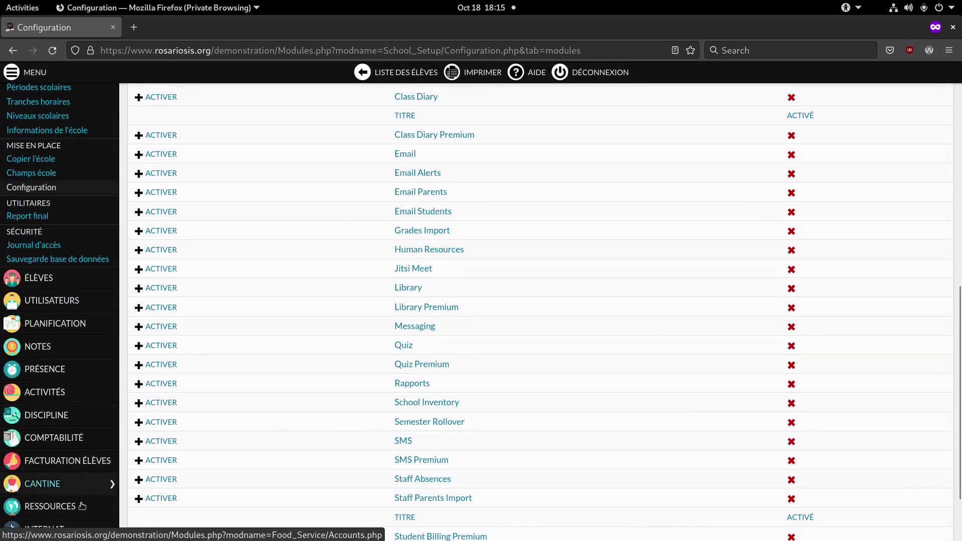
mouse_move(87, 531)
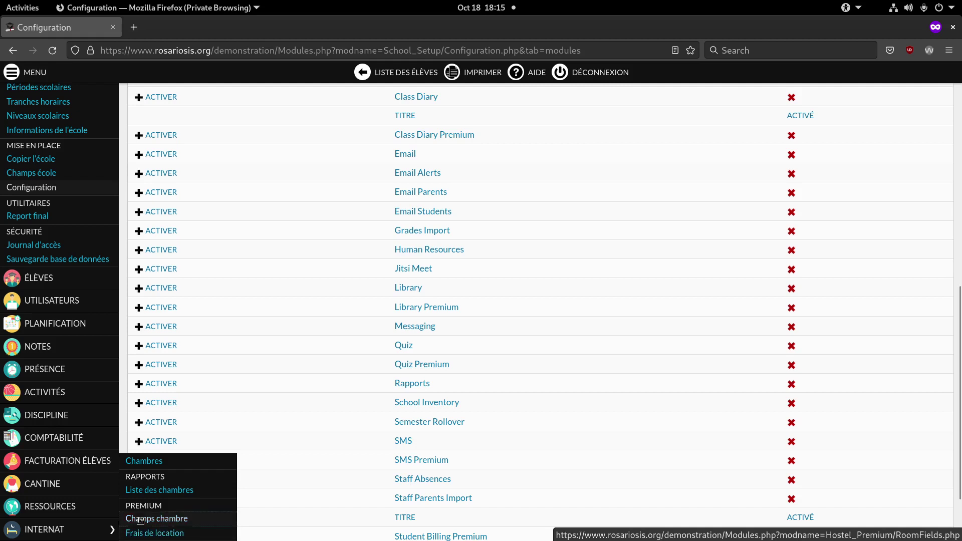
left_click(141, 519)
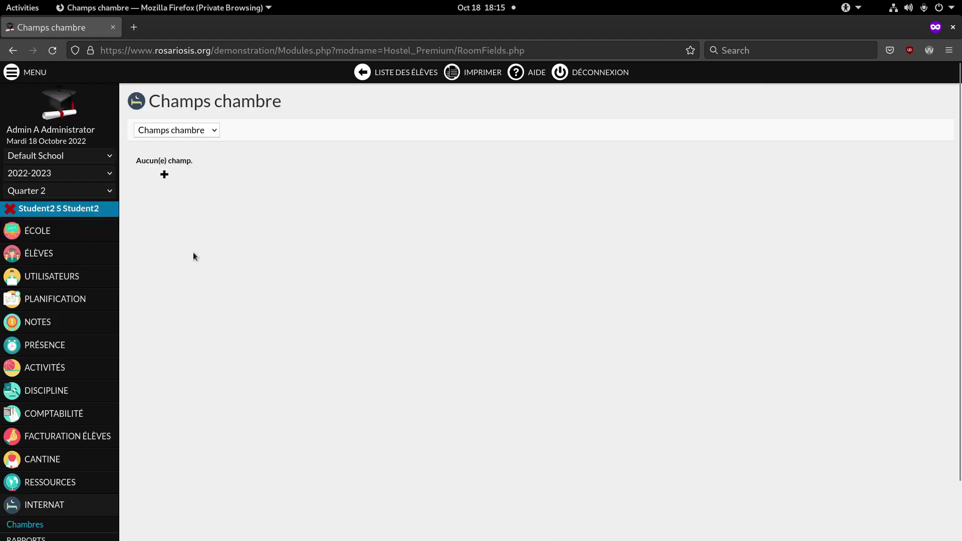
left_click(165, 174)
left_click(181, 173)
type("PDF")
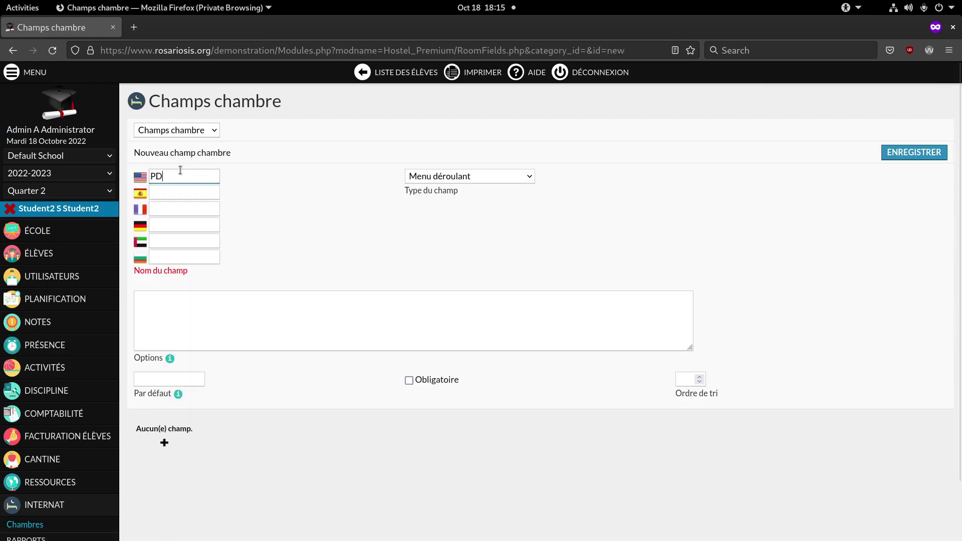
left_click(461, 182)
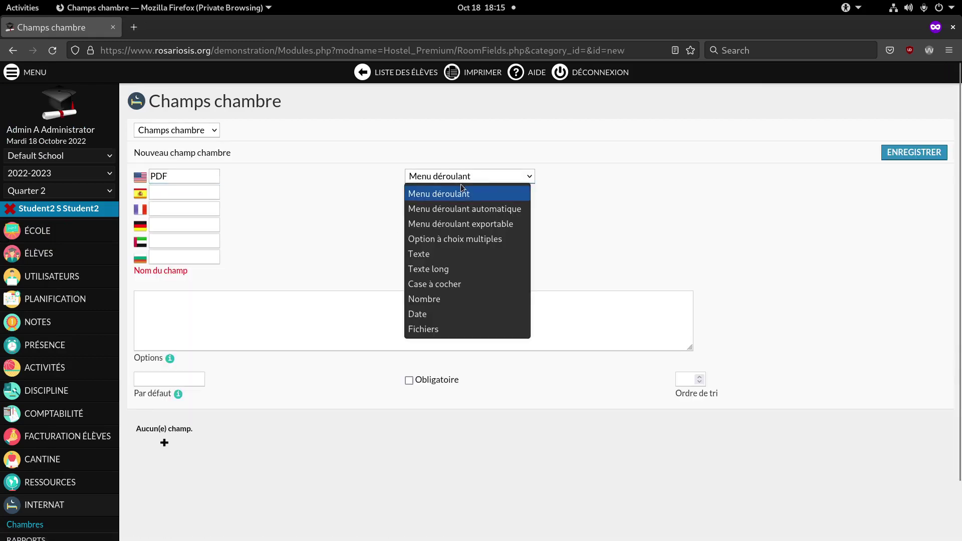
left_click(441, 327)
left_click(897, 160)
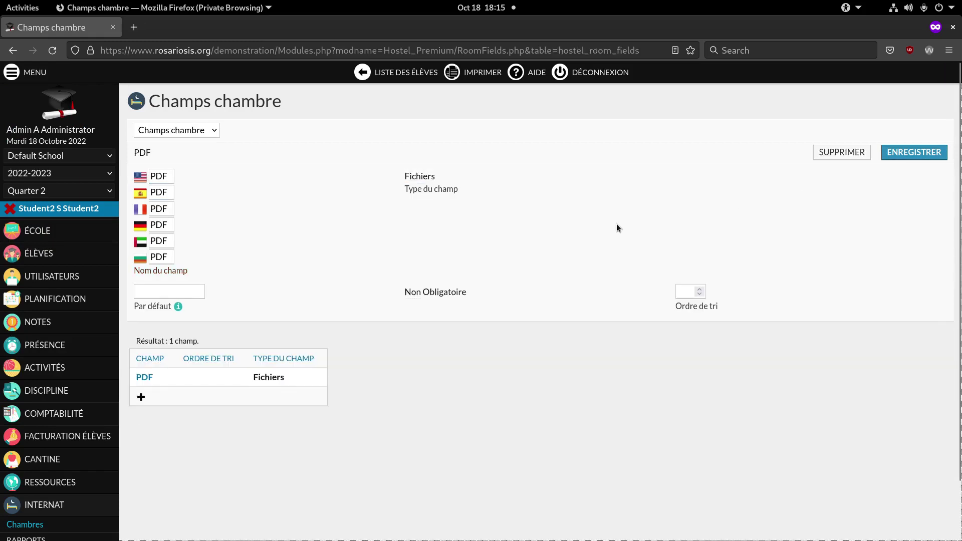
Add and save a multiple-choice room field (Option à choix multiples) named "Options" with the choices Wifi, Frigo and WC
left_click(142, 398)
left_click(154, 180)
type("Options")
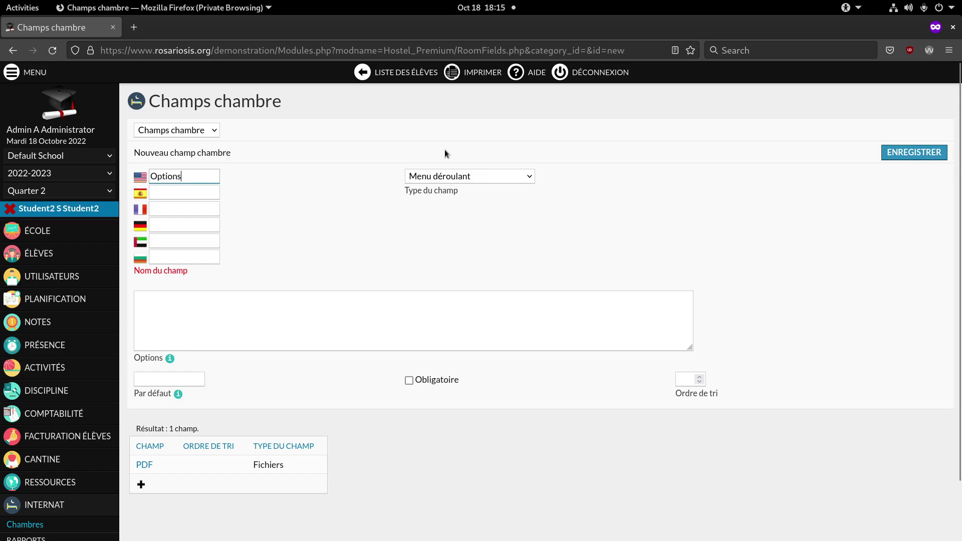
left_click(453, 182)
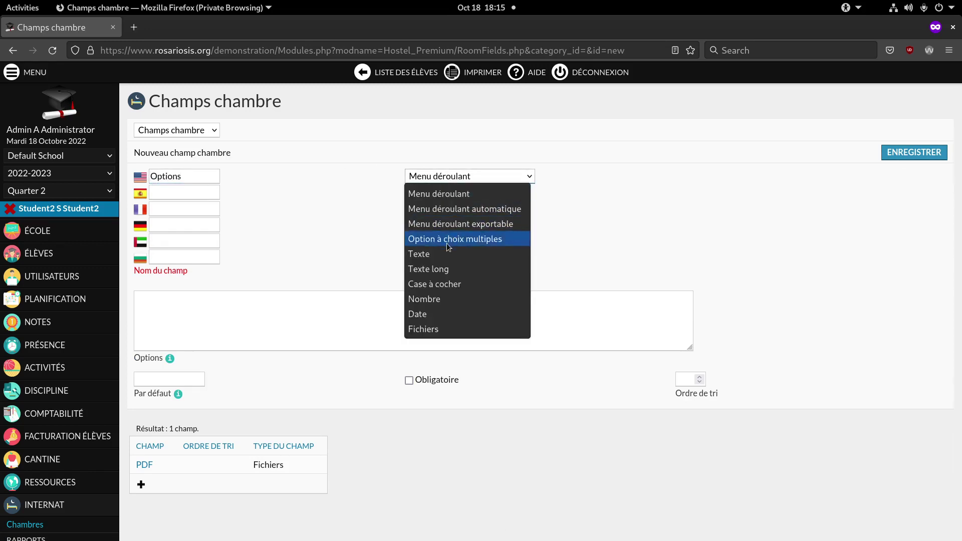
left_click(447, 241)
left_click(311, 338)
type("Wifi")
key("Return")
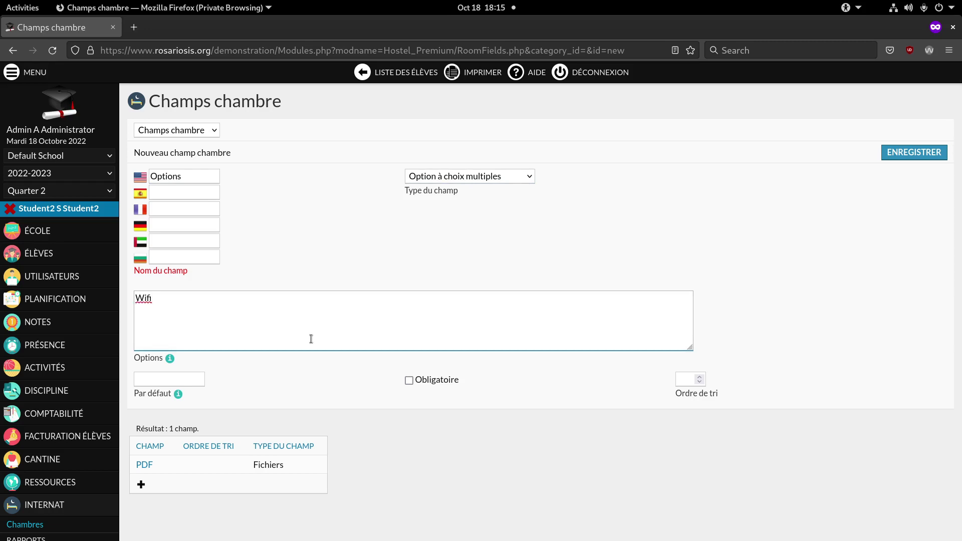
type("Frigo")
key("Return")
type("WC")
left_click(902, 148)
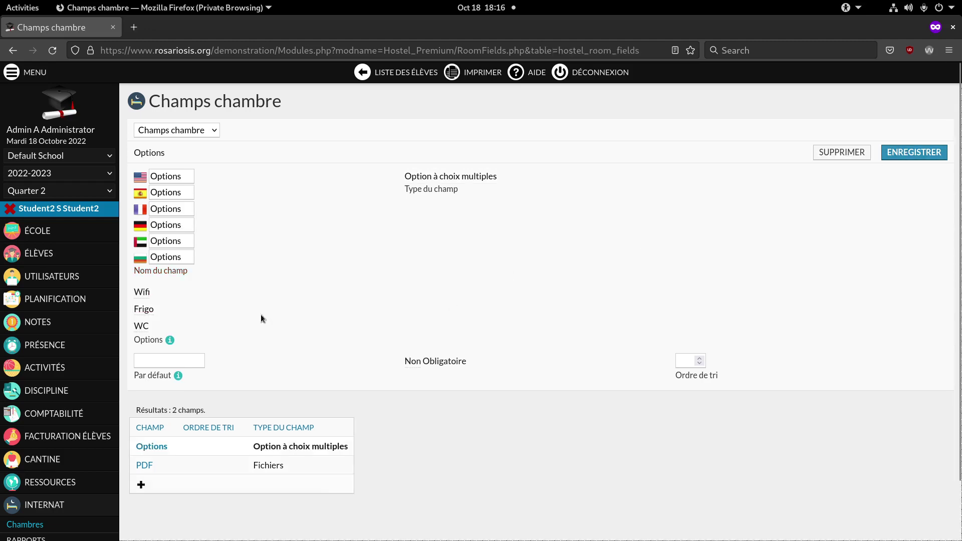
In the record of Chambre 1 in Batiment 1, set the Options field to Wifi and Frigo and save the room
scroll(218, 338, "down", 2)
left_click(24, 465)
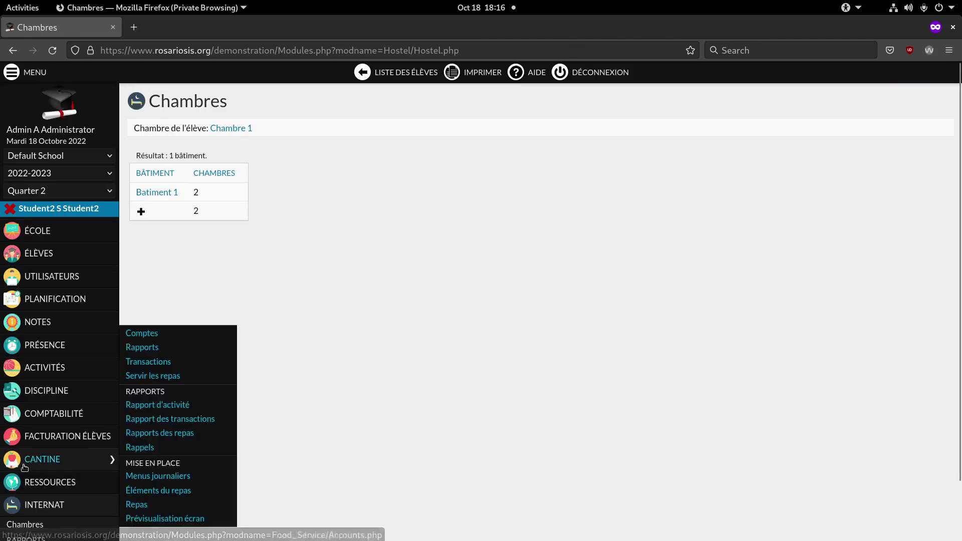
left_click(158, 195)
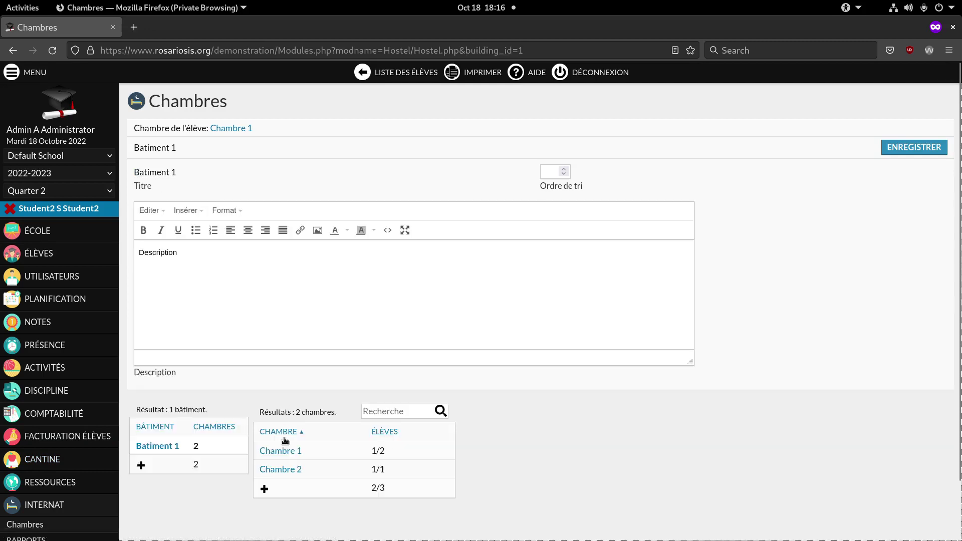
left_click(281, 450)
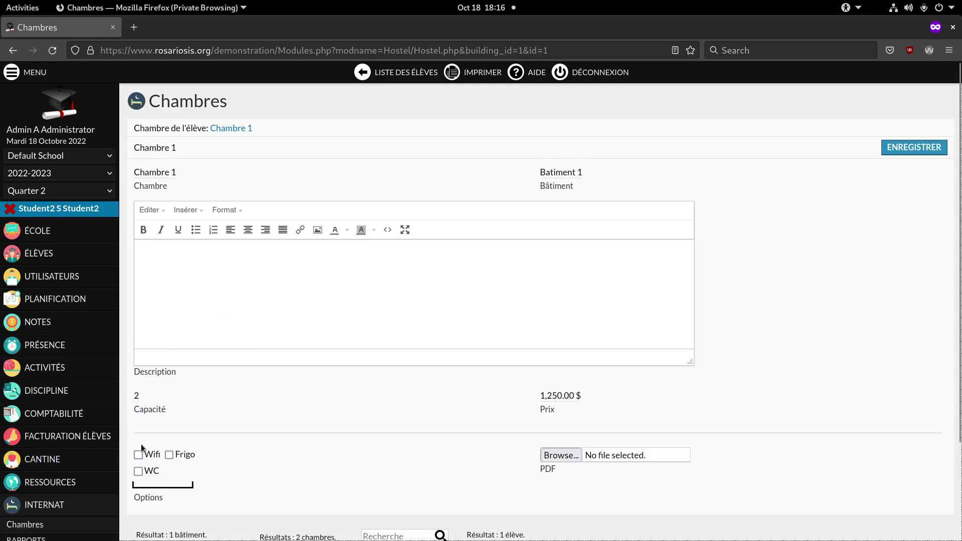
double_click(149, 497)
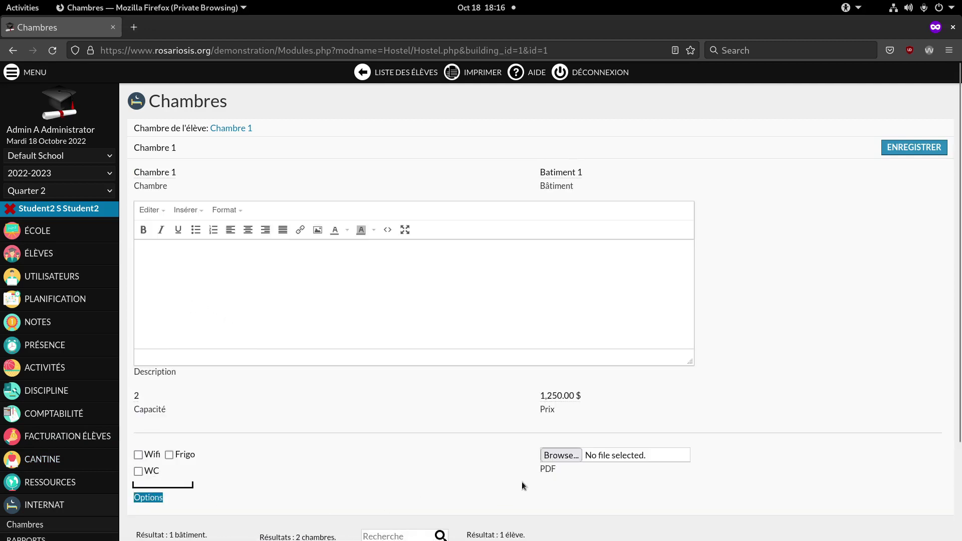
left_click(560, 455)
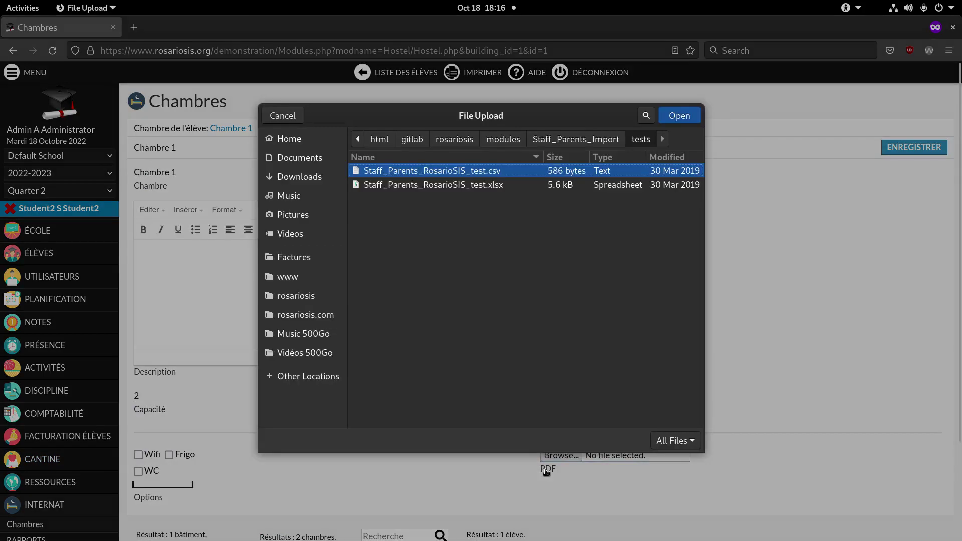
left_click(282, 116)
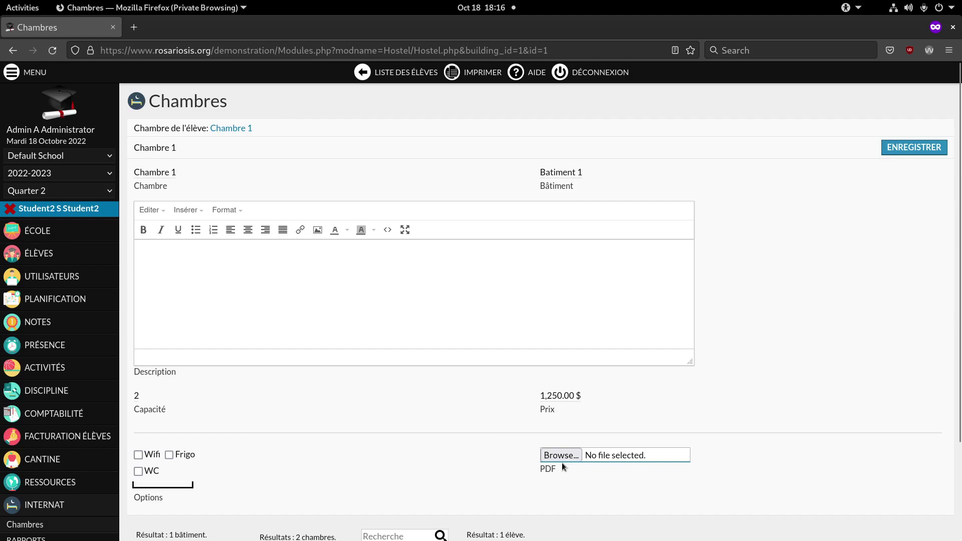
left_click(179, 455)
left_click(153, 456)
left_click(913, 148)
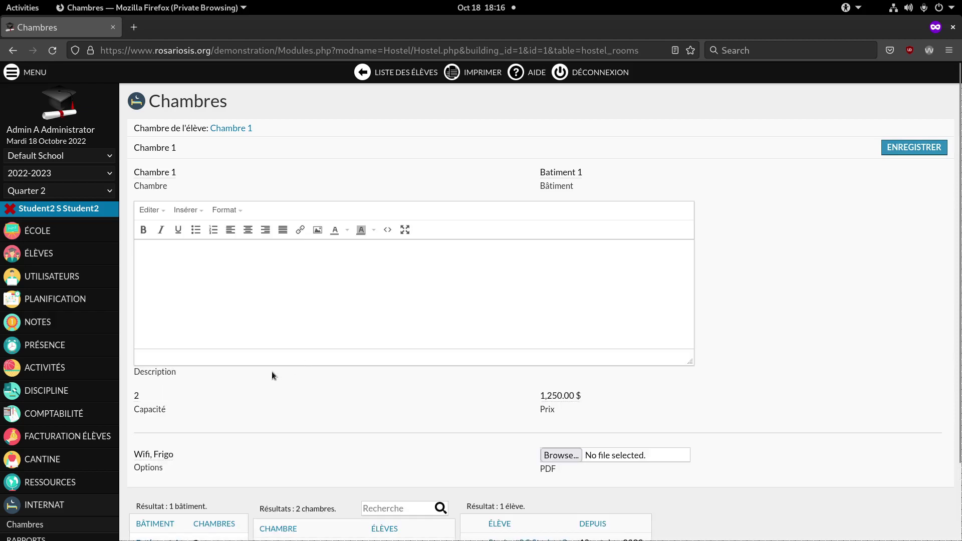
In Internat's Frais de location, enter a new rental fee named "Frais location octobre"
scroll(299, 372, "down", 3)
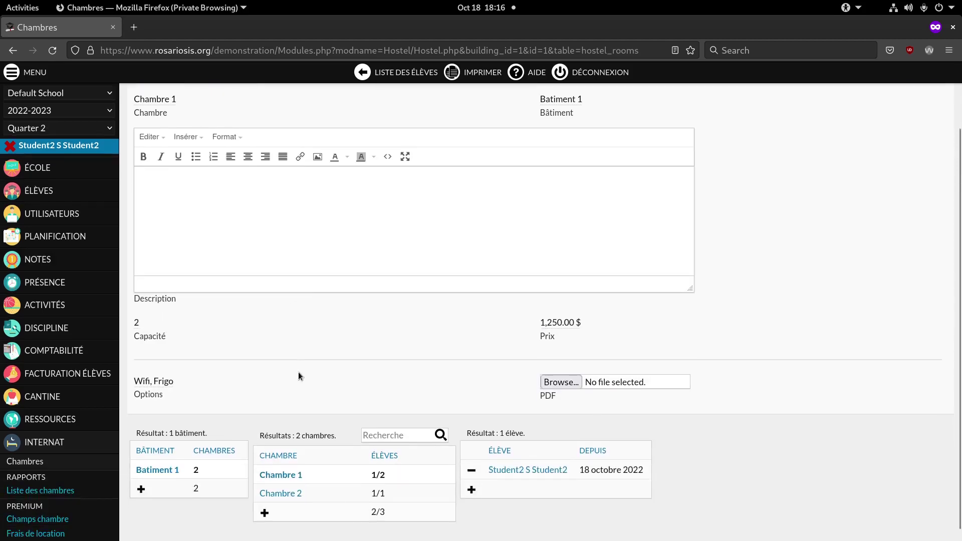
left_click(47, 535)
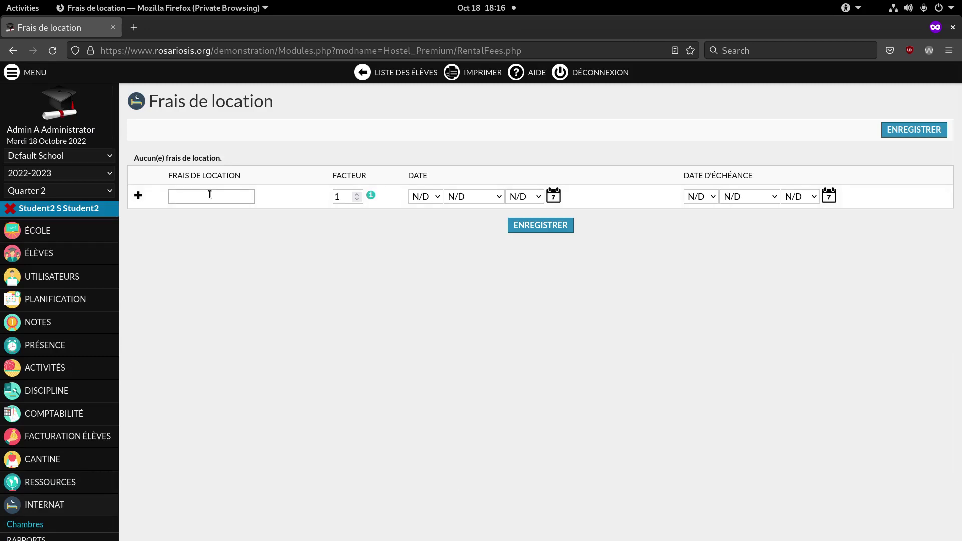
left_click(210, 195)
type("F")
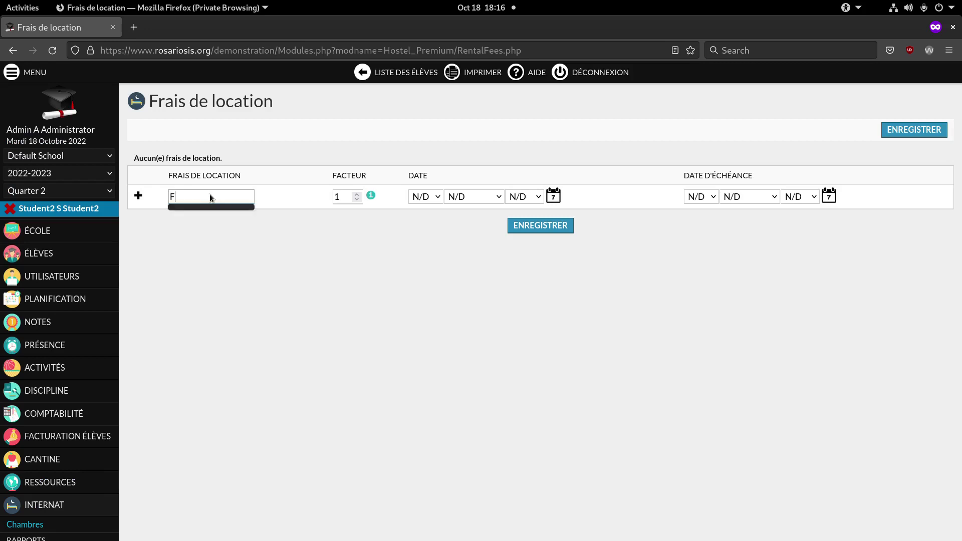
type("rais loca")
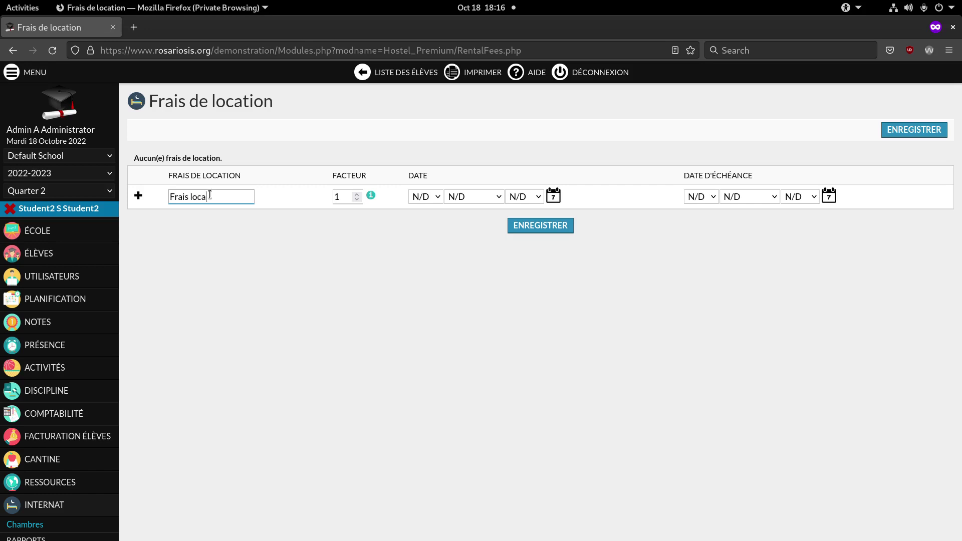
type("tion octbore")
key("Delete")
key("Delete")
type("obre")
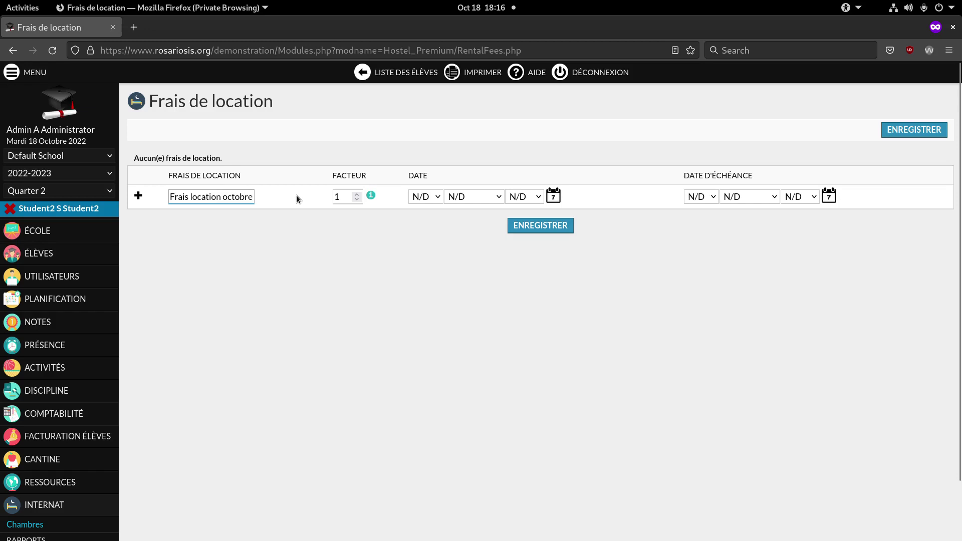
triple_click(204, 197)
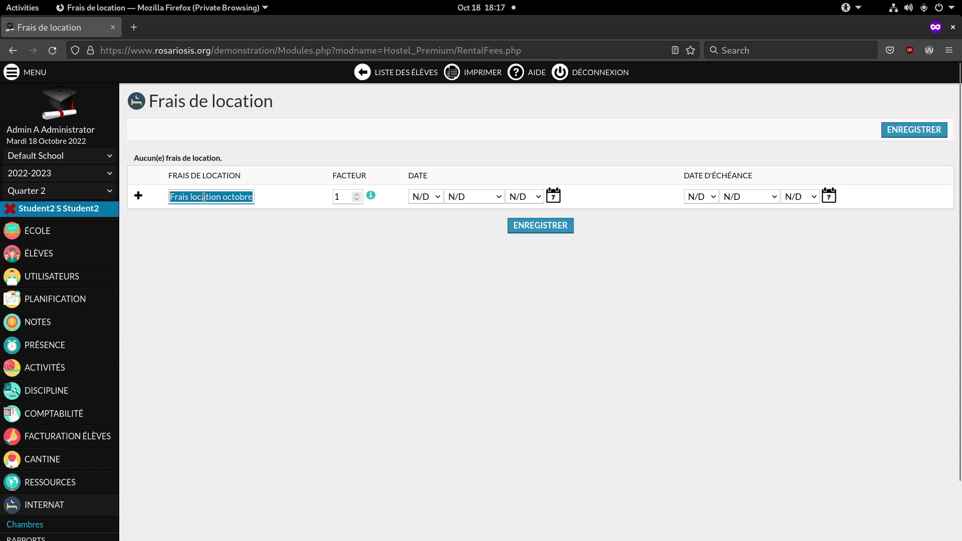
Review the explanation of the Facteur field and set the new rental fee's factor to 0.5
left_click(341, 196)
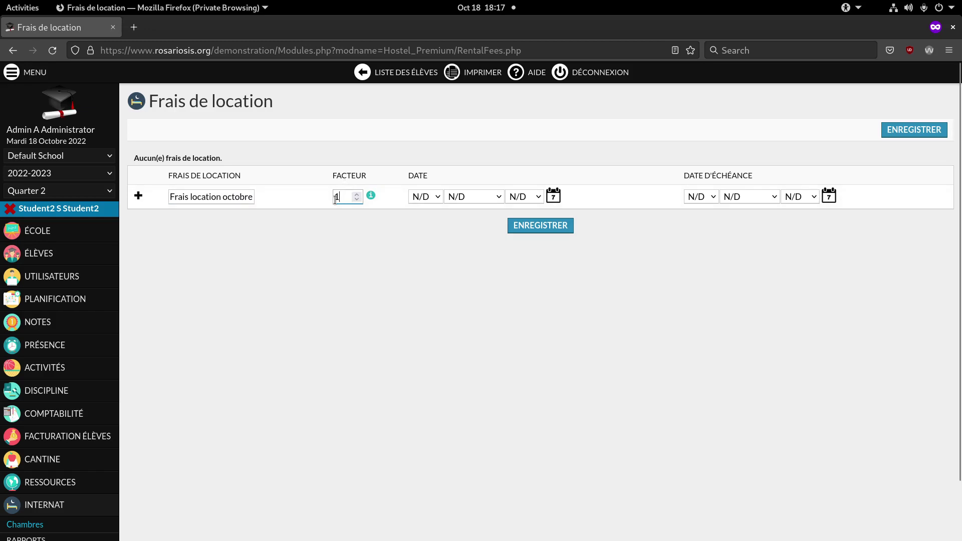
mouse_move(371, 191)
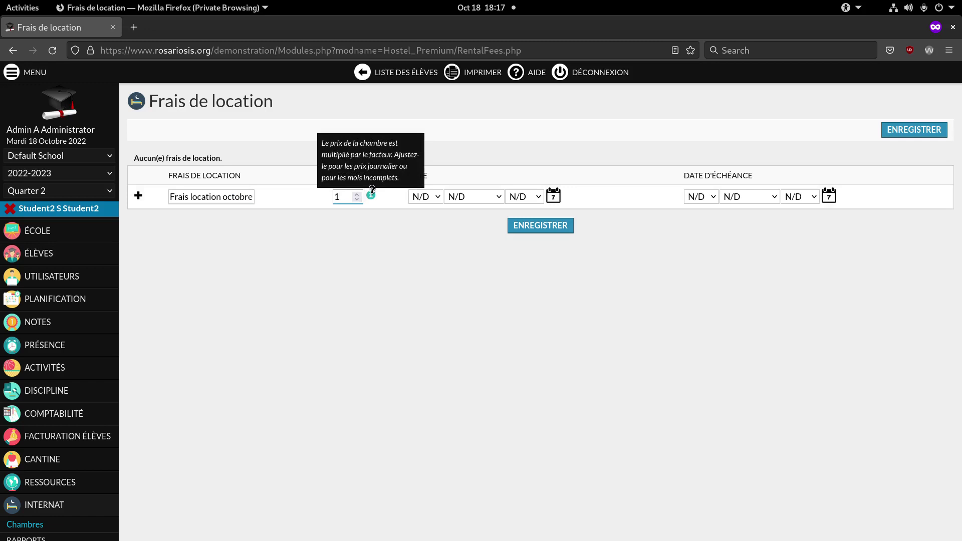
double_click(345, 199)
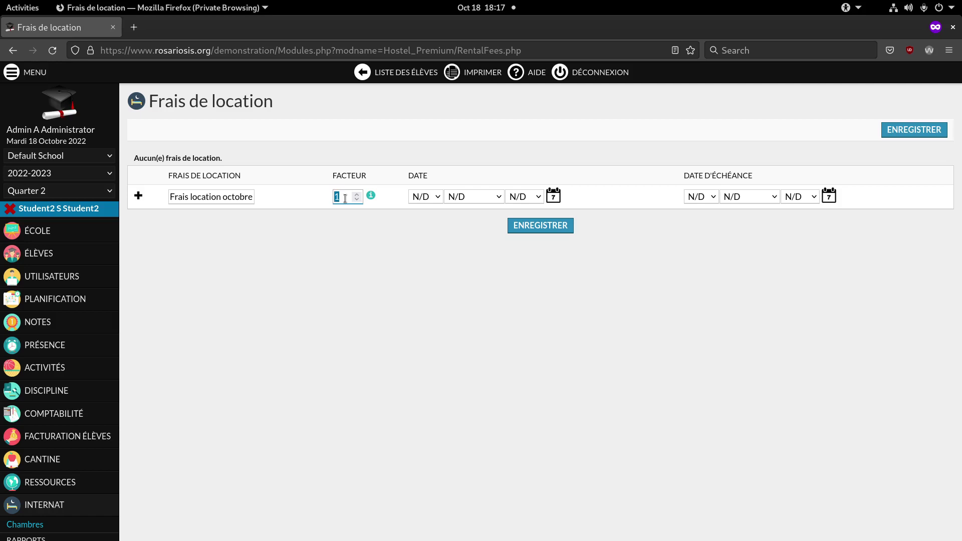
type("20")
key("BackSpace")
key("BackSpace")
type("0.5")
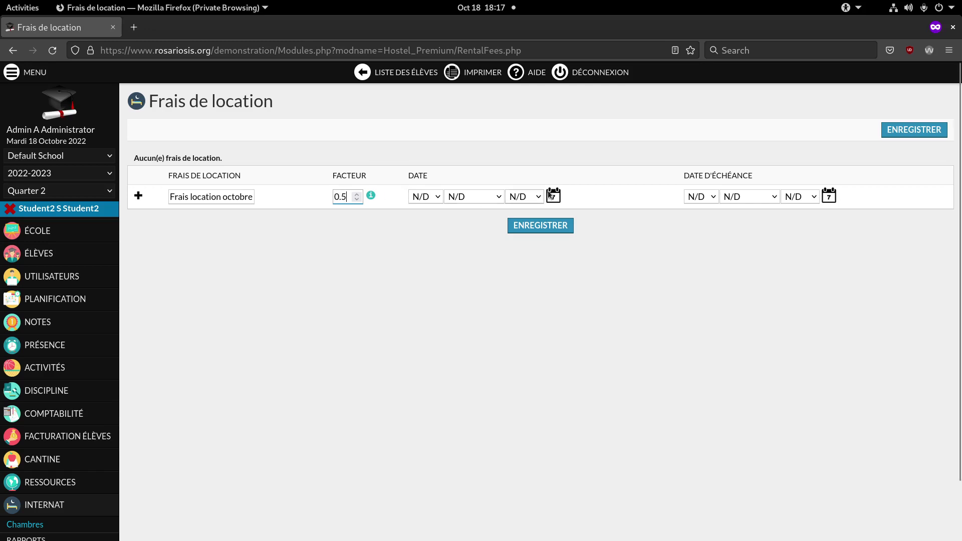
Set the rental fee's date to 18 octobre 2022 and its due date to 31 octobre 2022, and save it
left_click(553, 194)
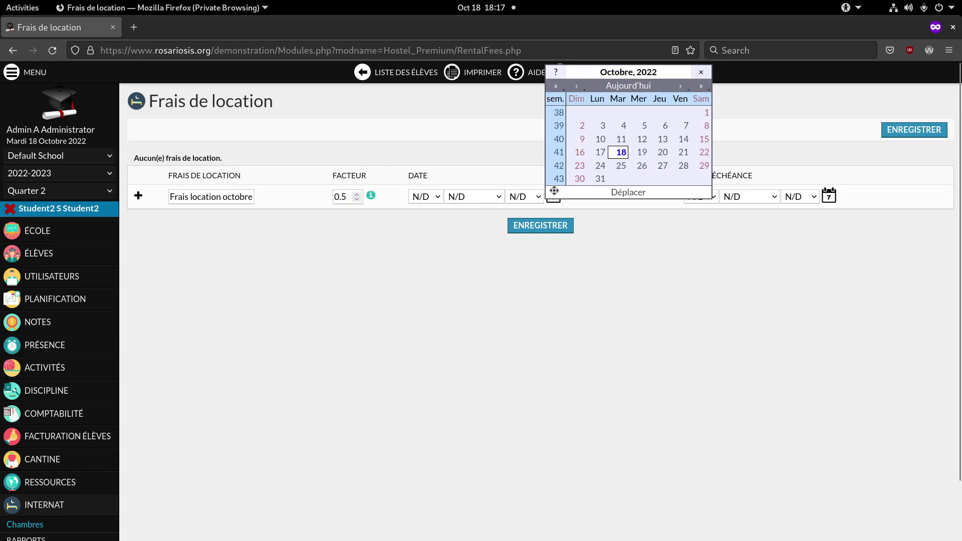
left_click(621, 151)
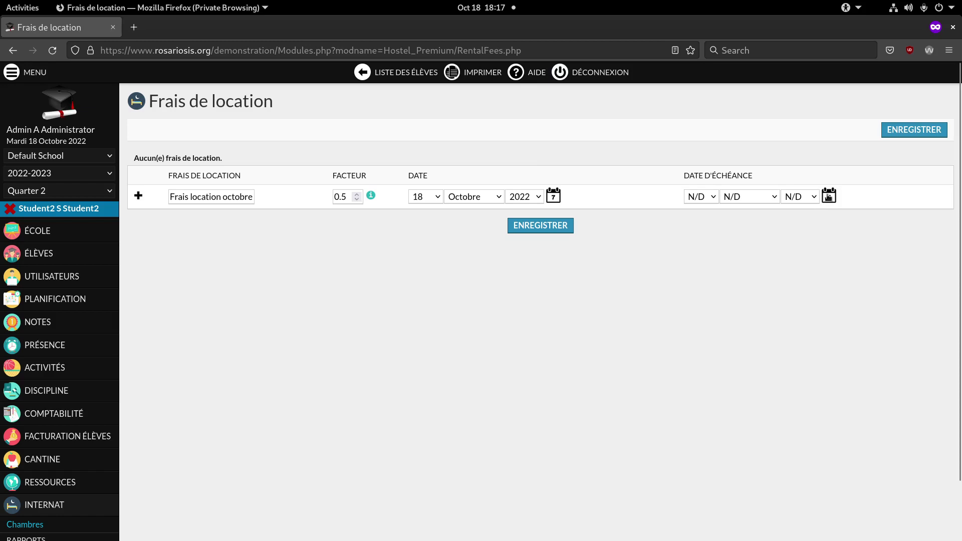
left_click(828, 196)
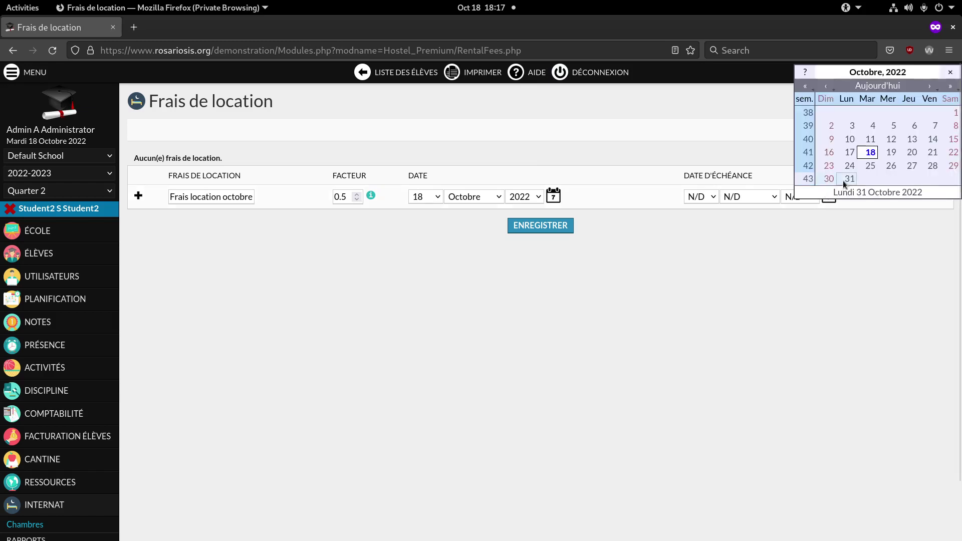
left_click(843, 179)
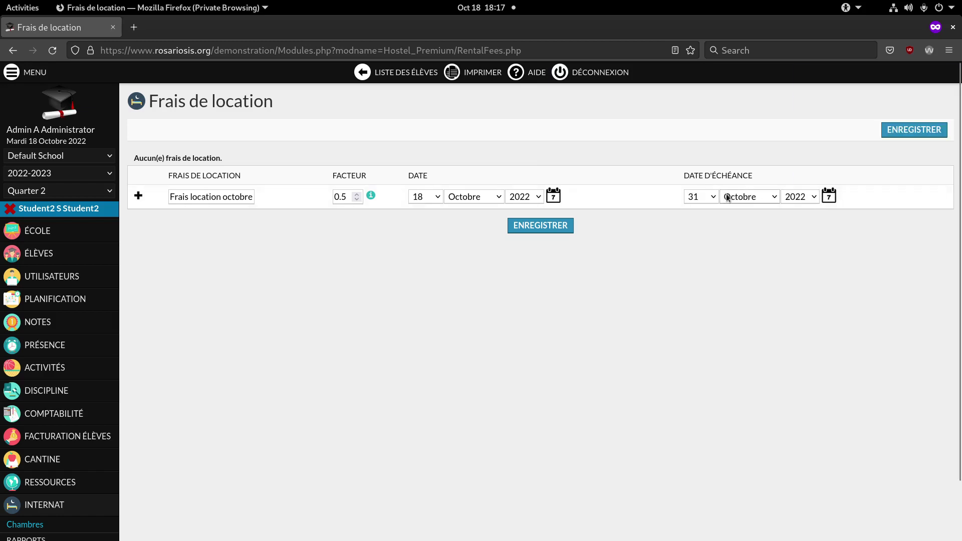
left_click(509, 227)
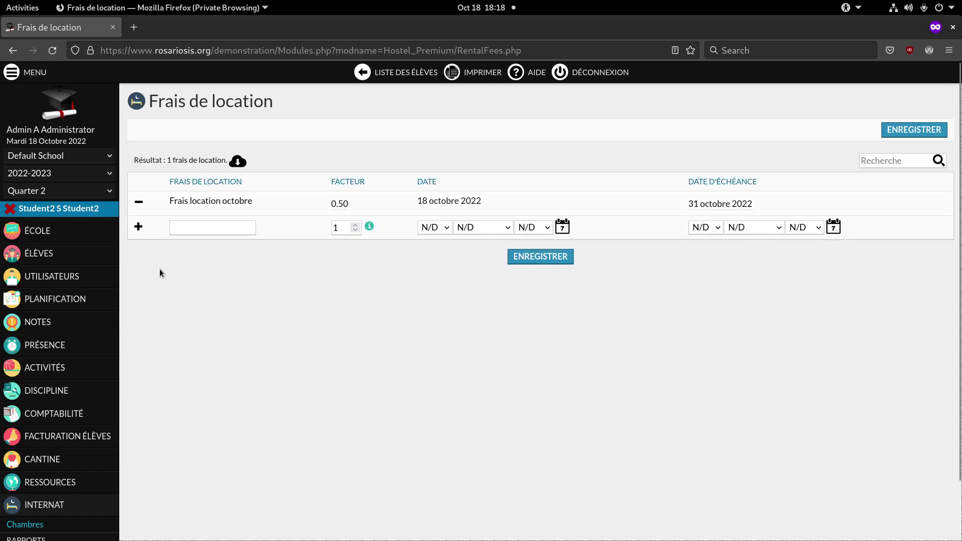
View the current student's Frais de scolarité under Facturation élèves and return to Internat's Frais de location
mouse_move(100, 435)
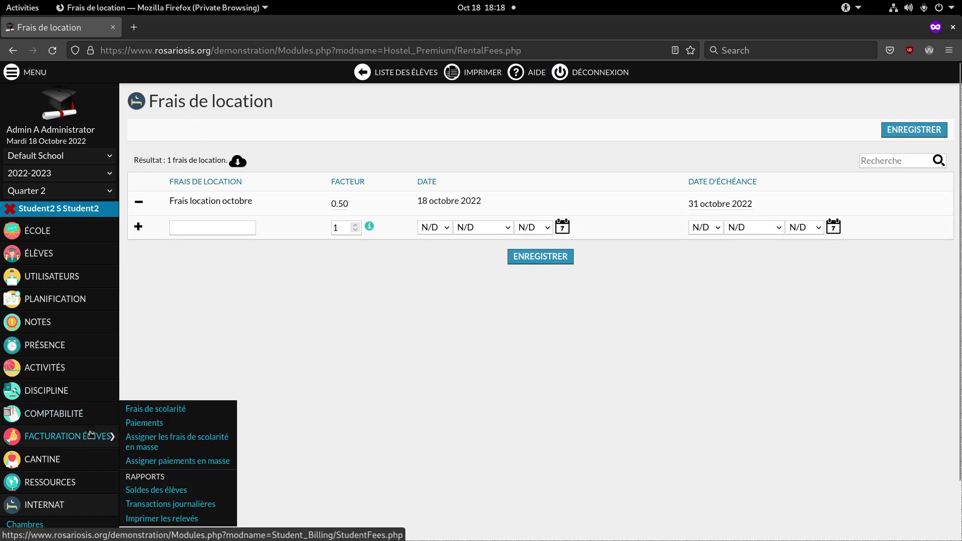
left_click(155, 413)
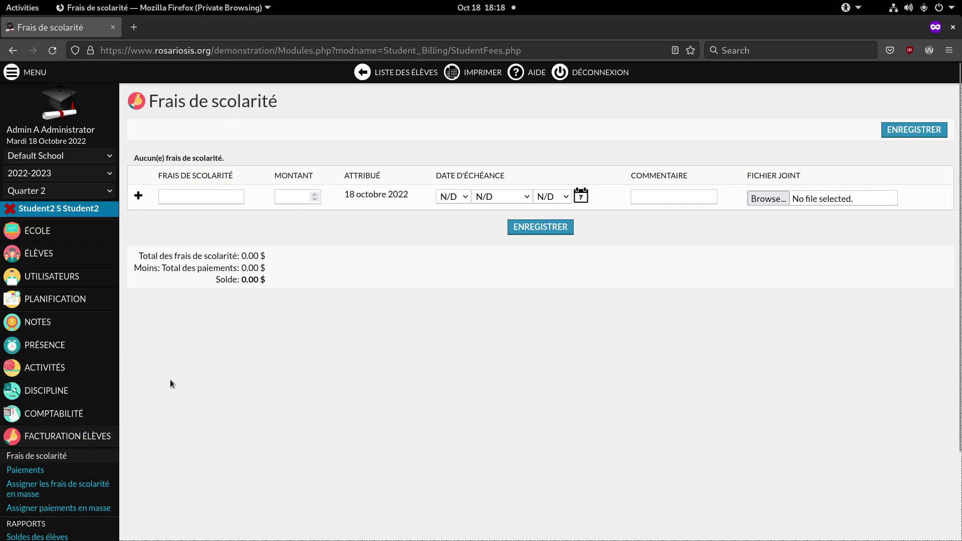
scroll(70, 496, "down", 3)
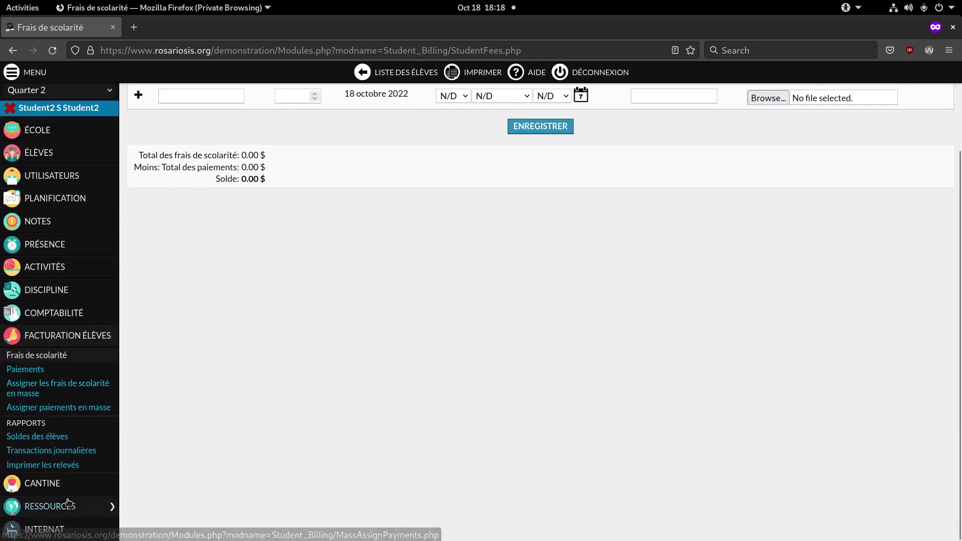
mouse_move(100, 529)
left_click(135, 533)
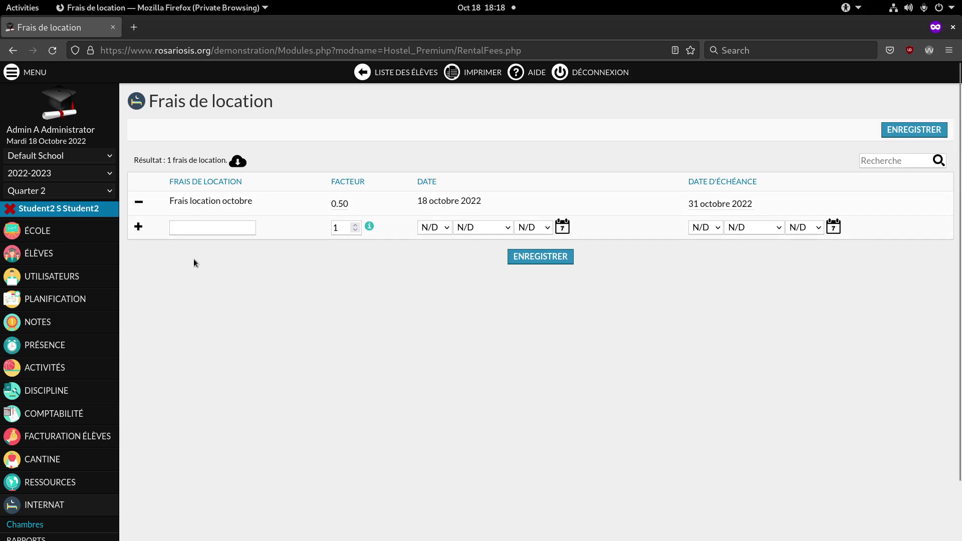
Deselect the current student and run an advanced student search with the Internat Premium building or room filter set to Batiment 1
left_click(8, 210)
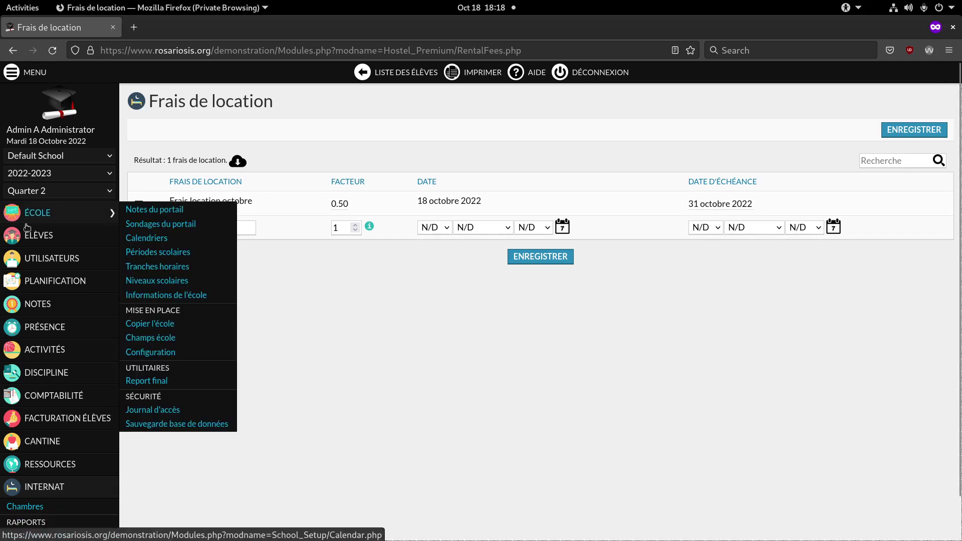
left_click(43, 235)
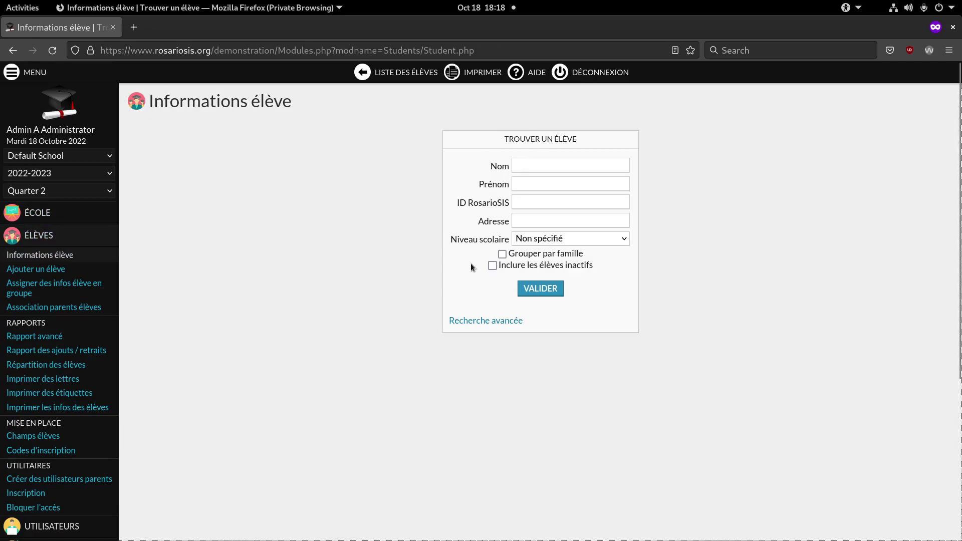
left_click(476, 320)
scroll(475, 323, "down", 4)
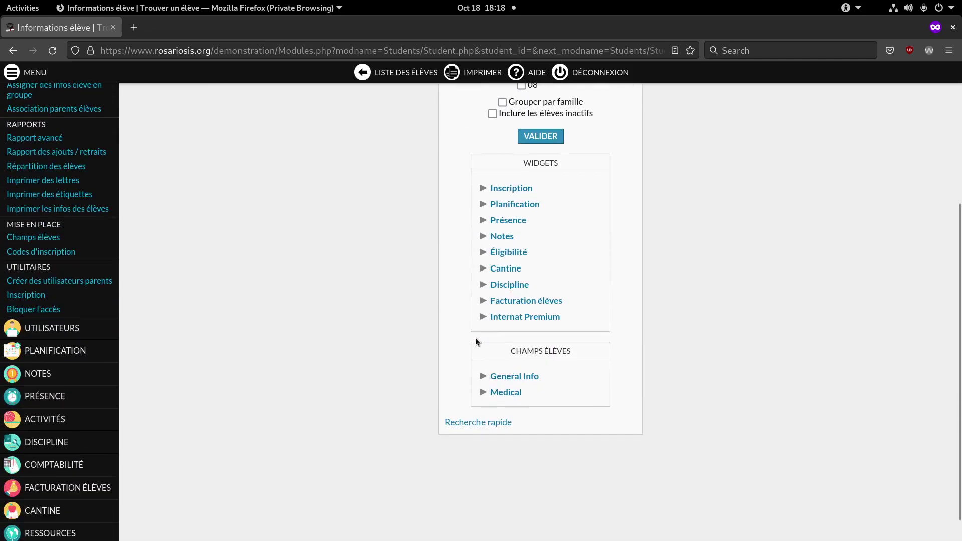
left_click(517, 319)
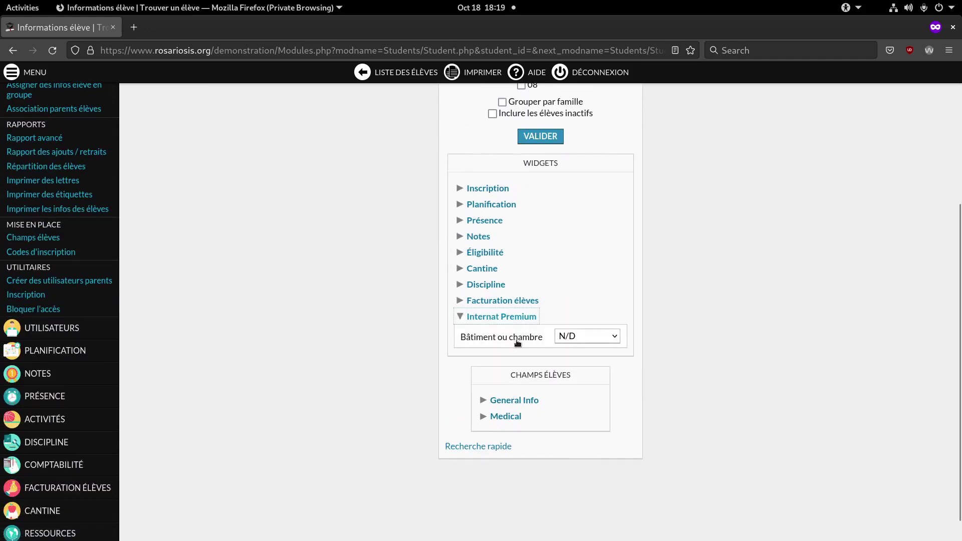
left_click(579, 336)
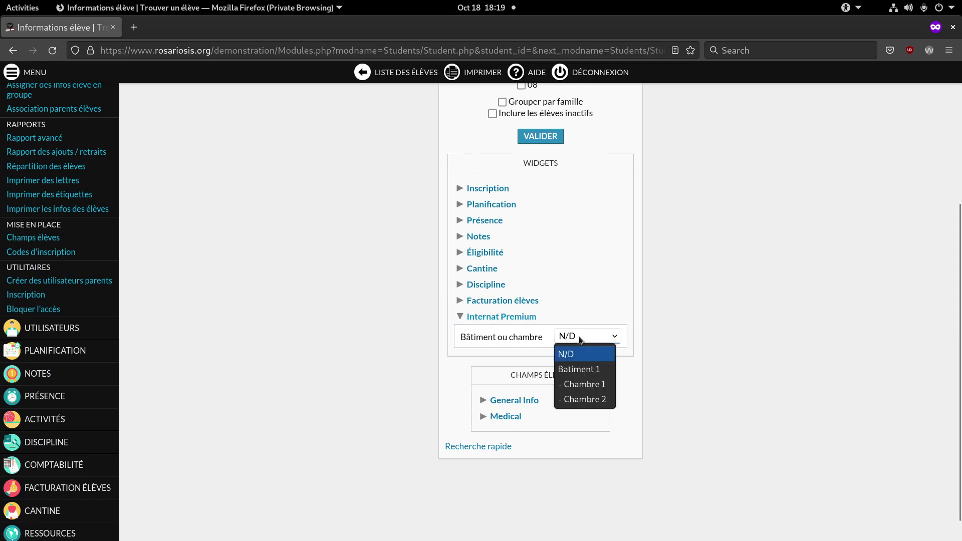
left_click(580, 369)
left_click(526, 137)
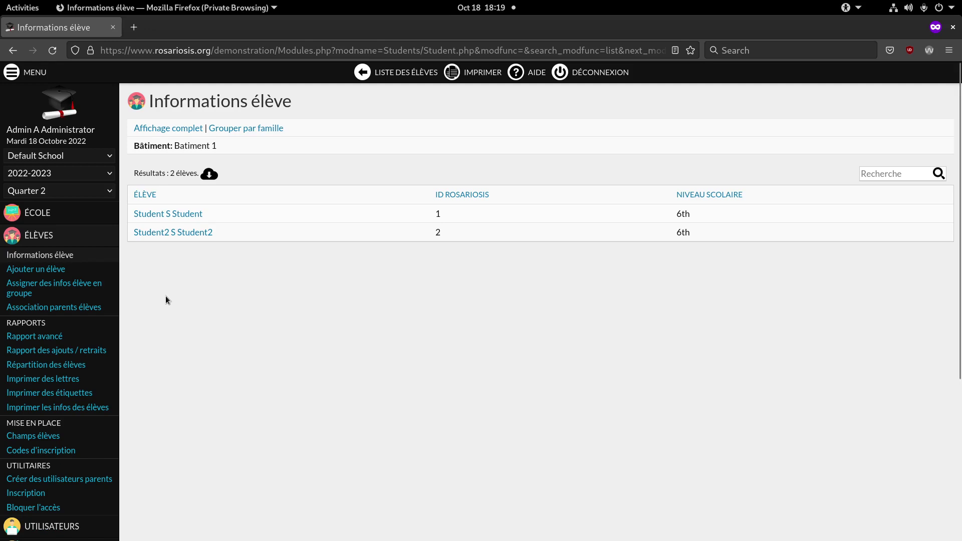
Generate a Rapport avancé of the students that includes the Chambre field from Internat, and review the listed rooms
left_click(52, 339)
left_click(168, 199)
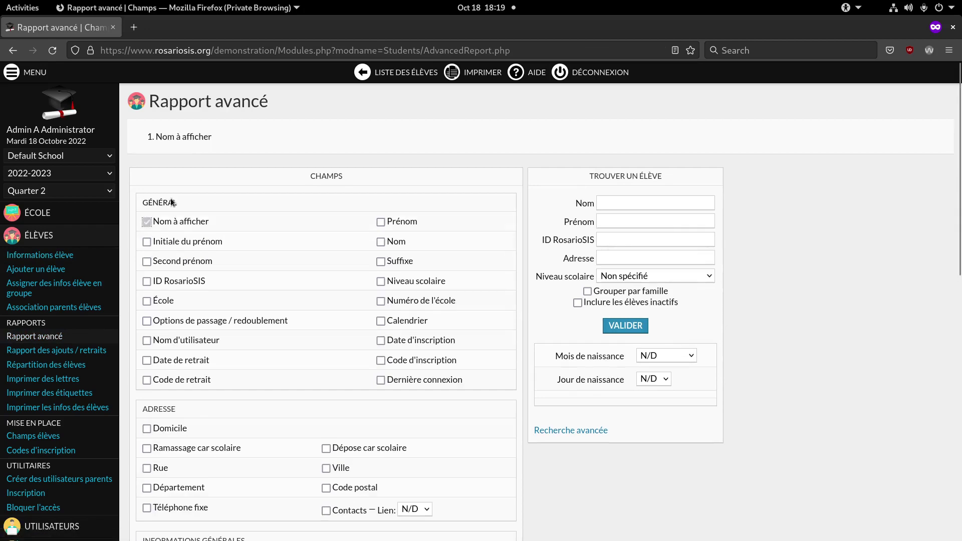
scroll(203, 243, "down", 10)
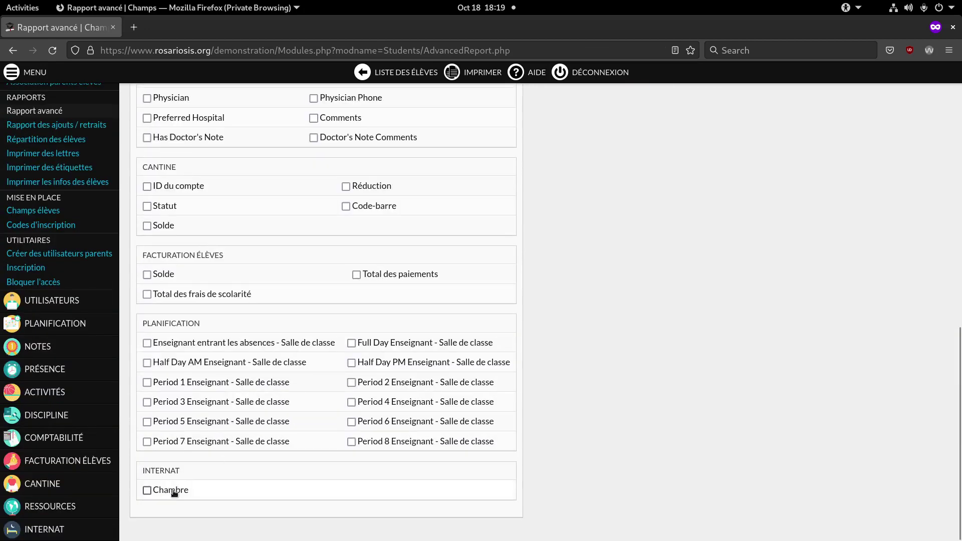
scroll(176, 489, "up", 5)
scroll(271, 406, "up", 15)
left_click(629, 335)
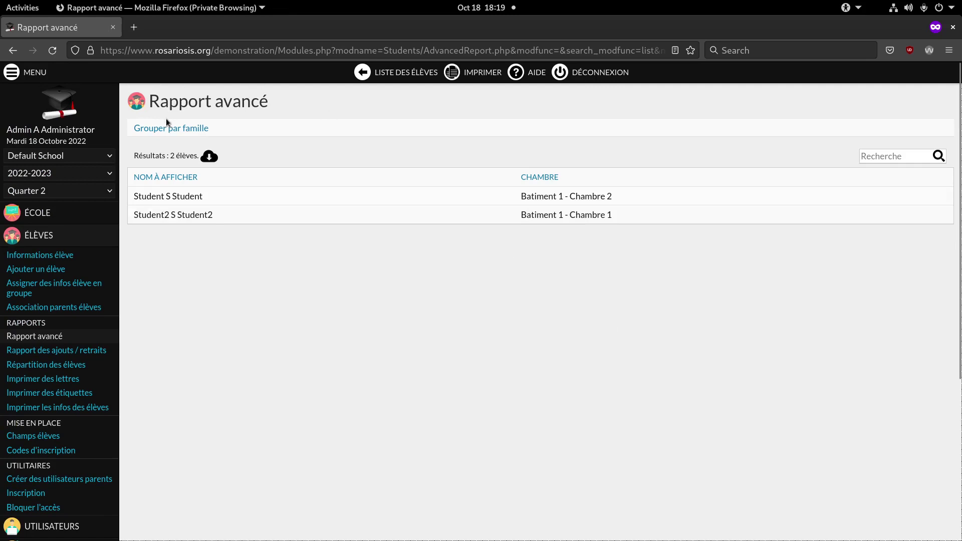
left_click(156, 177)
left_click_drag(522, 197, 517, 220)
left_click(614, 196)
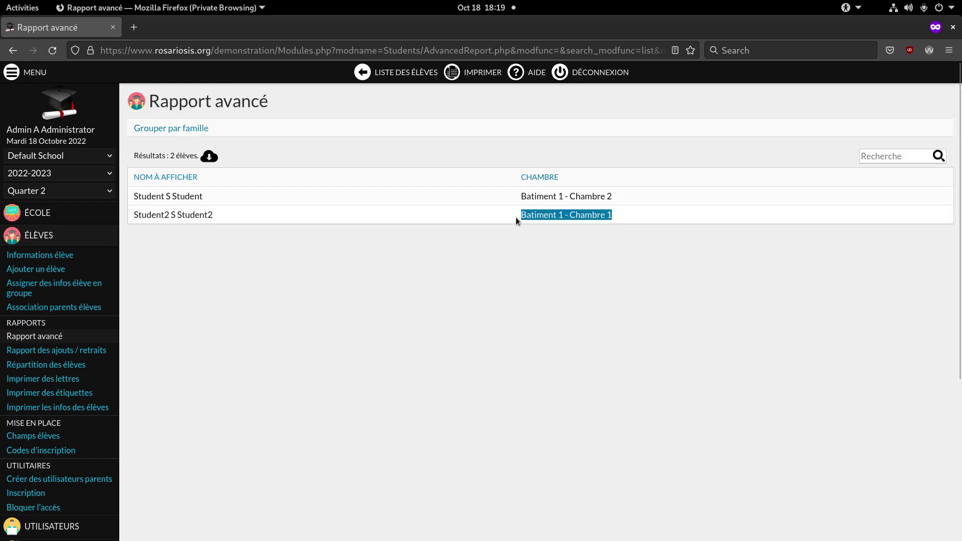
left_click(515, 217)
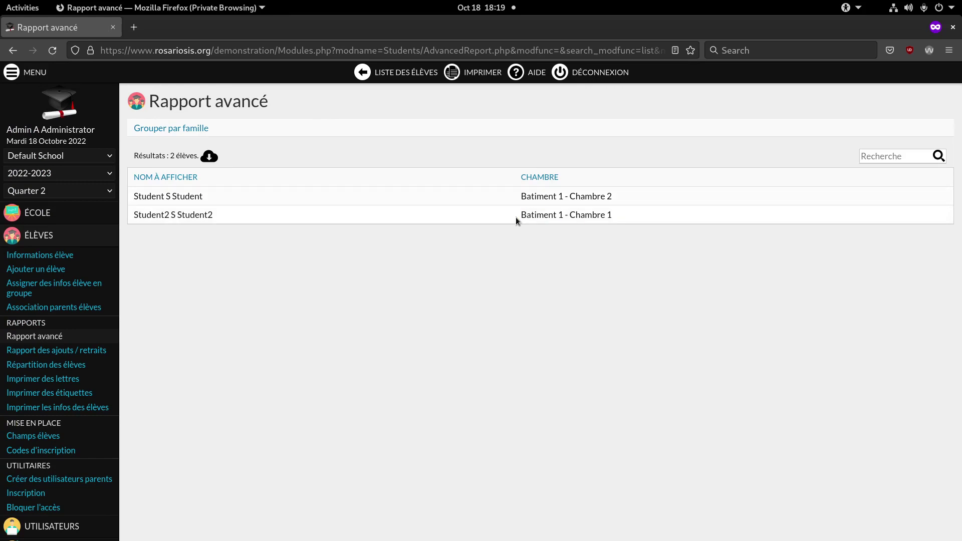
scroll(264, 291, "down", 5)
scroll(265, 291, "down", 1)
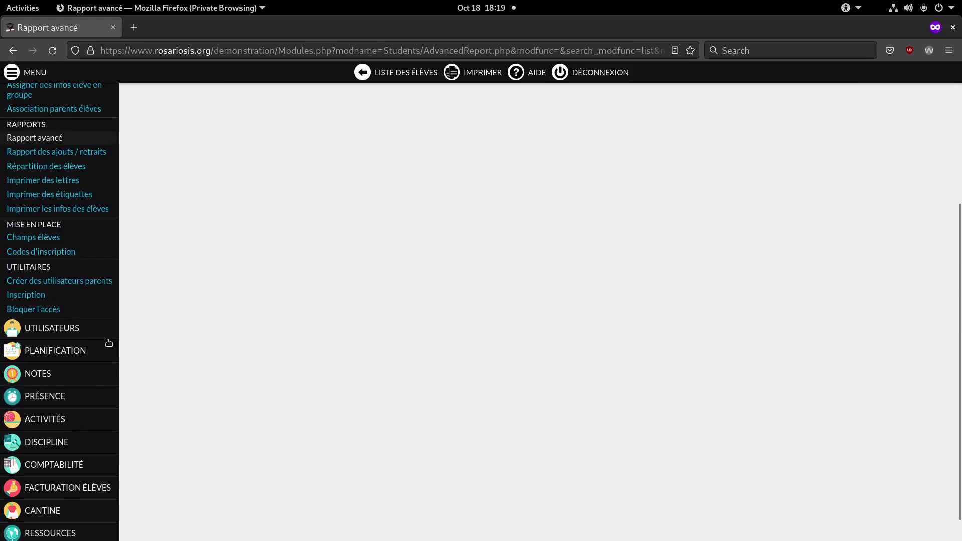
mouse_move(58, 359)
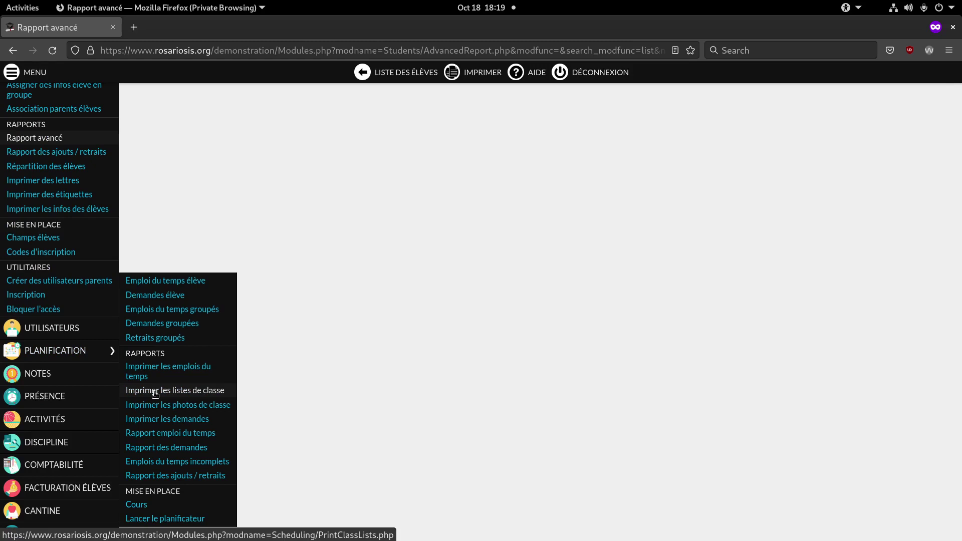
scroll(357, 257, "up", 4)
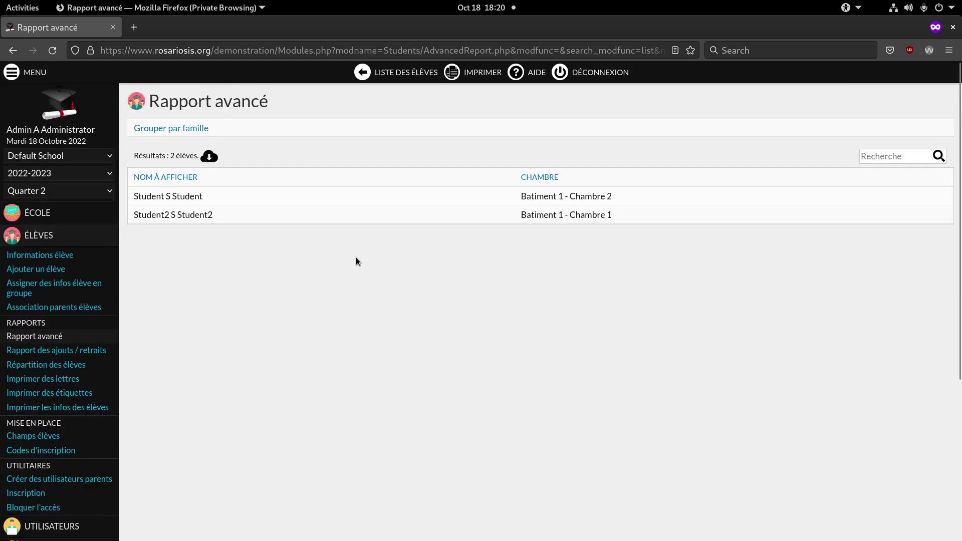